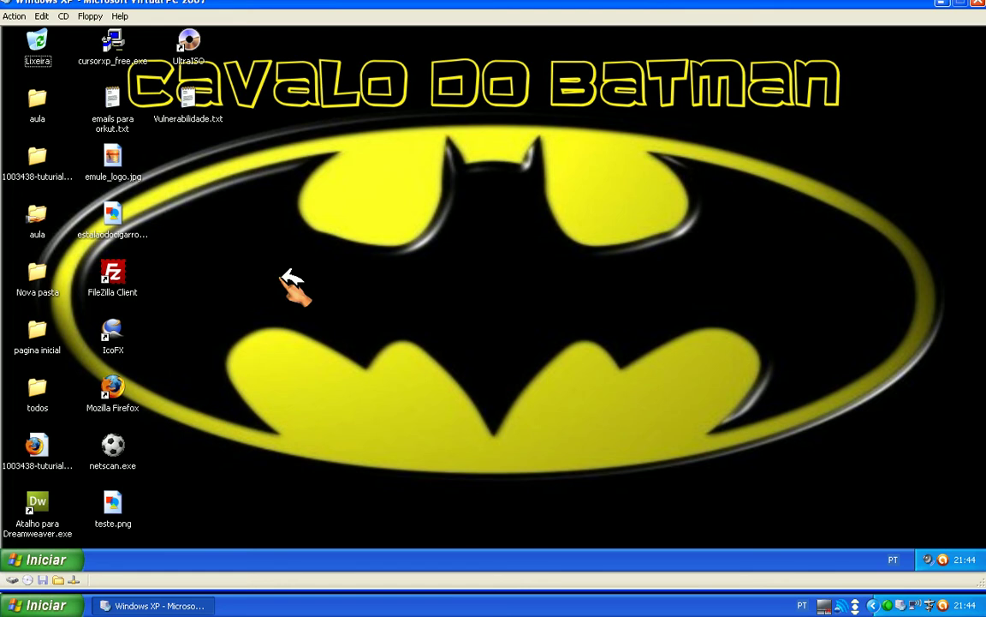
# Open the desktop's aula shortcut folder and preview the CD ROM.ico image, closing the preview when done
pyautogui.doubleClick(37, 216)
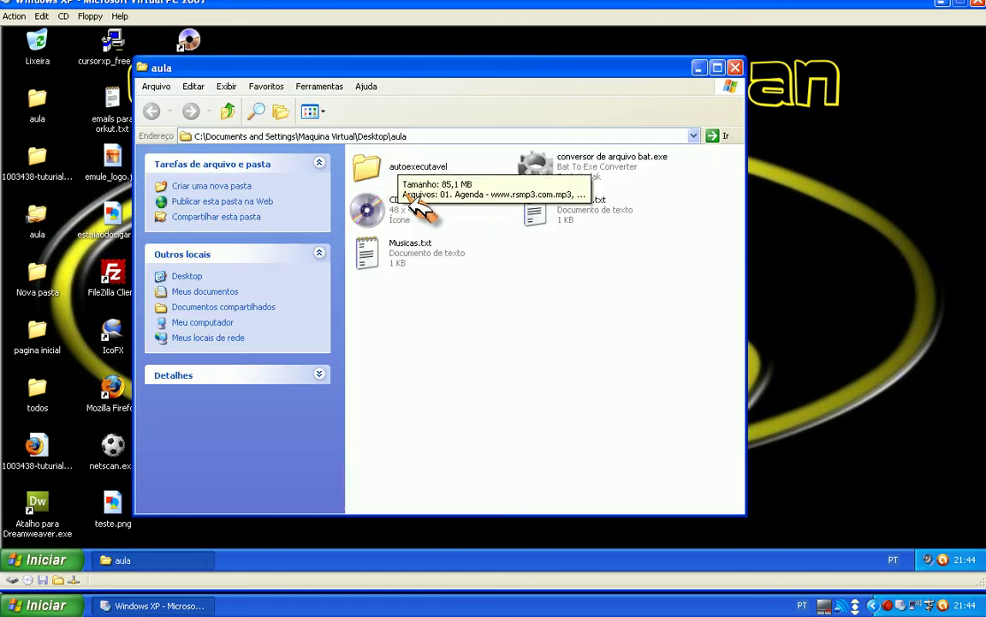
pyautogui.doubleClick(370, 208)
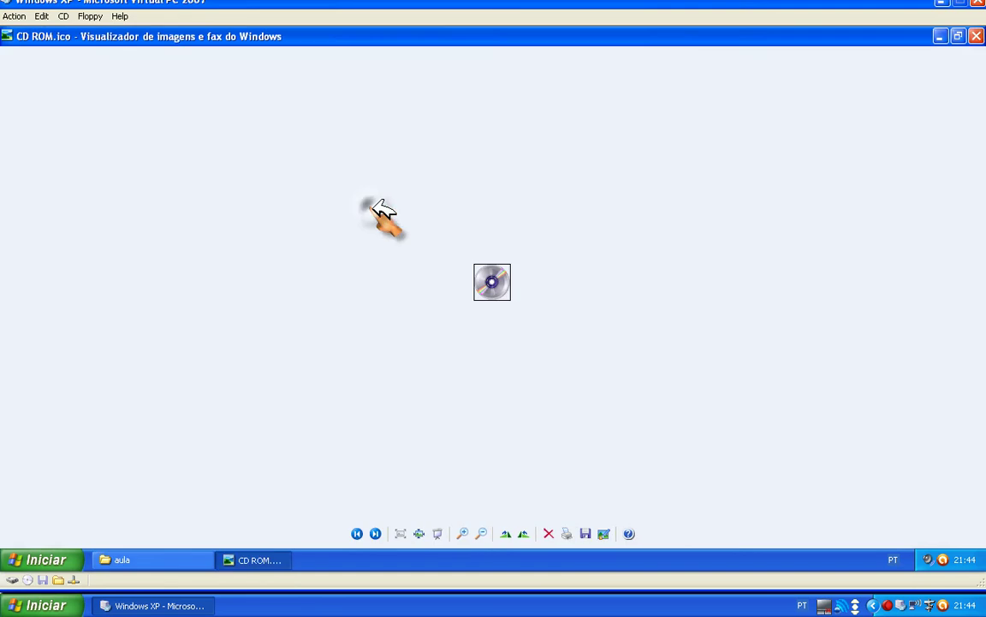
pyautogui.click(976, 38)
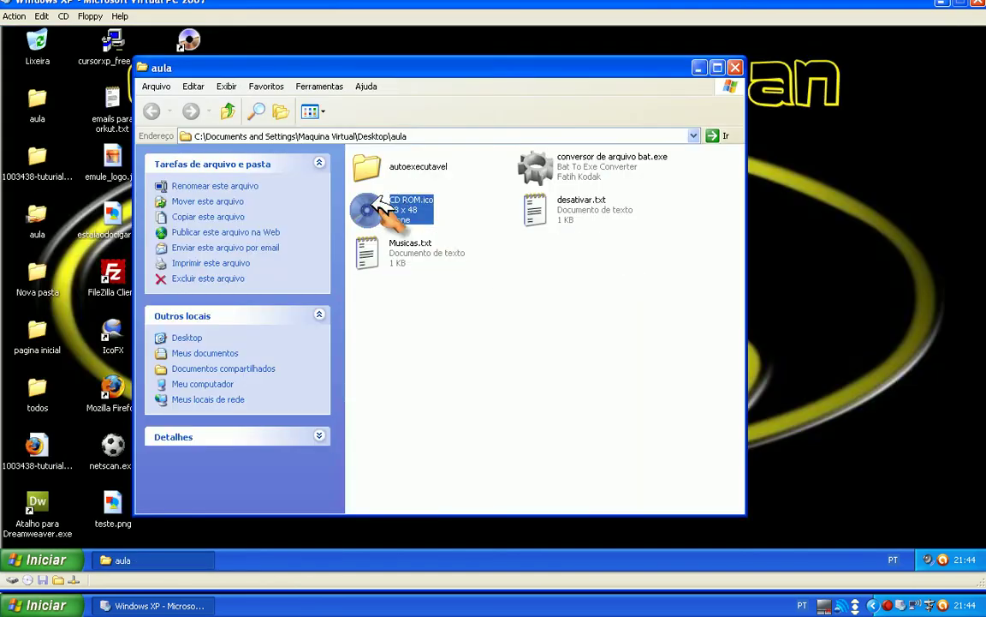
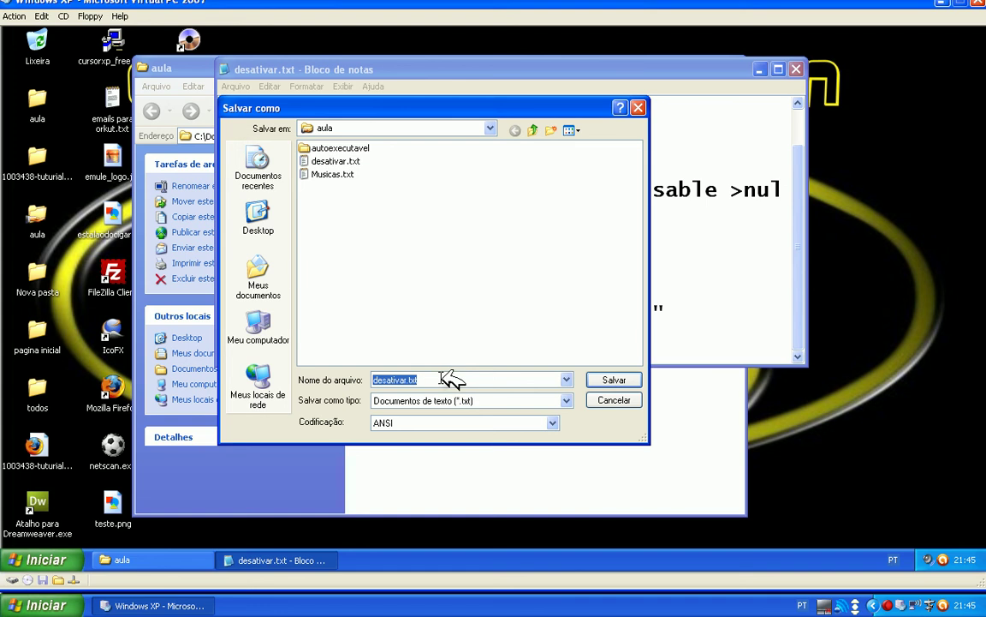
# Enter Musicas as the file name for saving a copy of desativar.txt in the aula folder
pyautogui.write('Musicas')
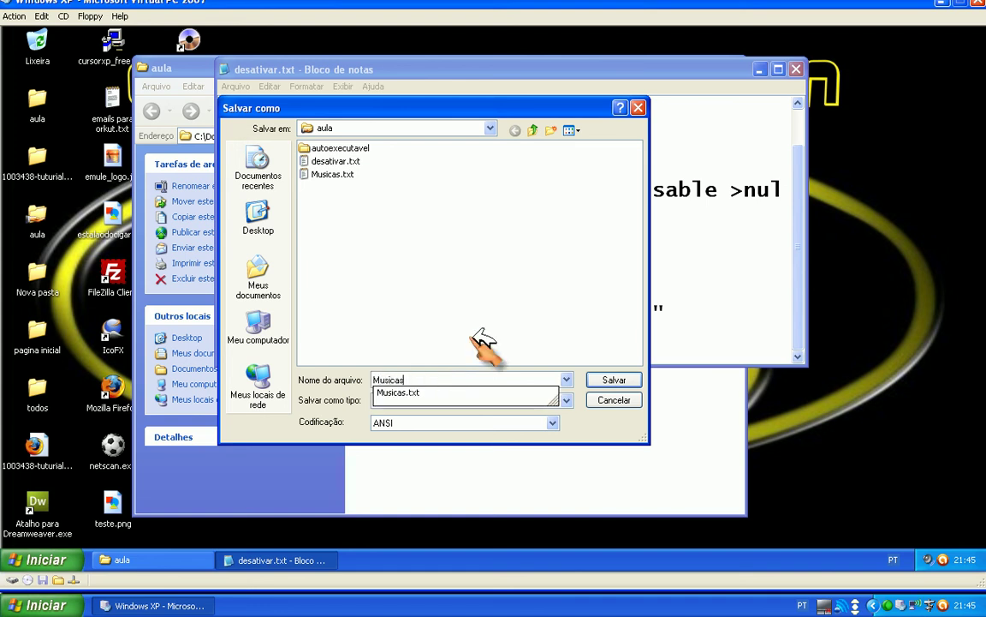
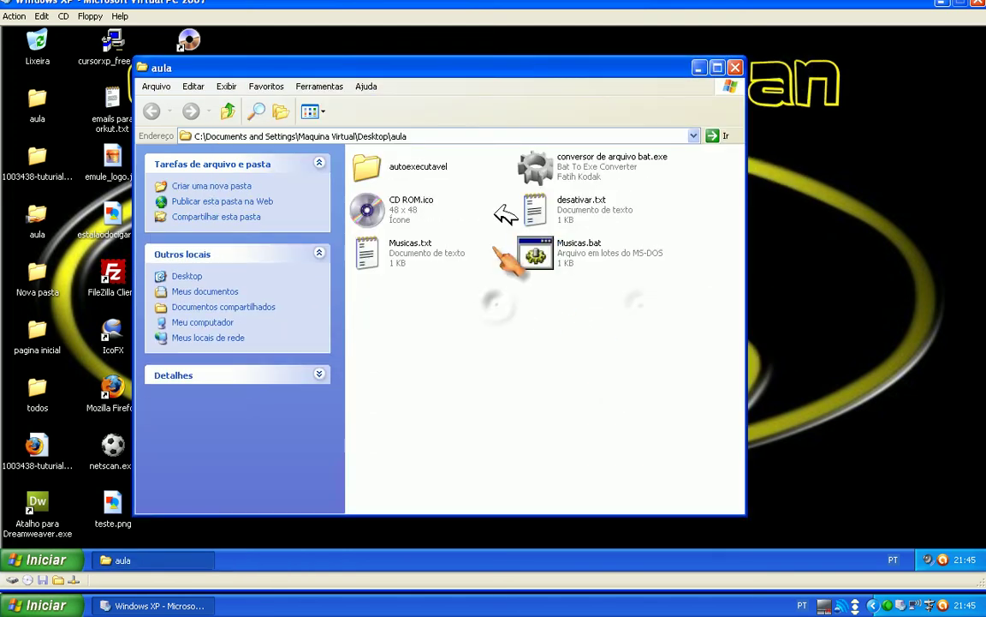
# Open the Bat To Exe Converter from the aula folder and load Musicas.bat from the desktop's aula folder as the batch file
pyautogui.doubleClick(535, 166)
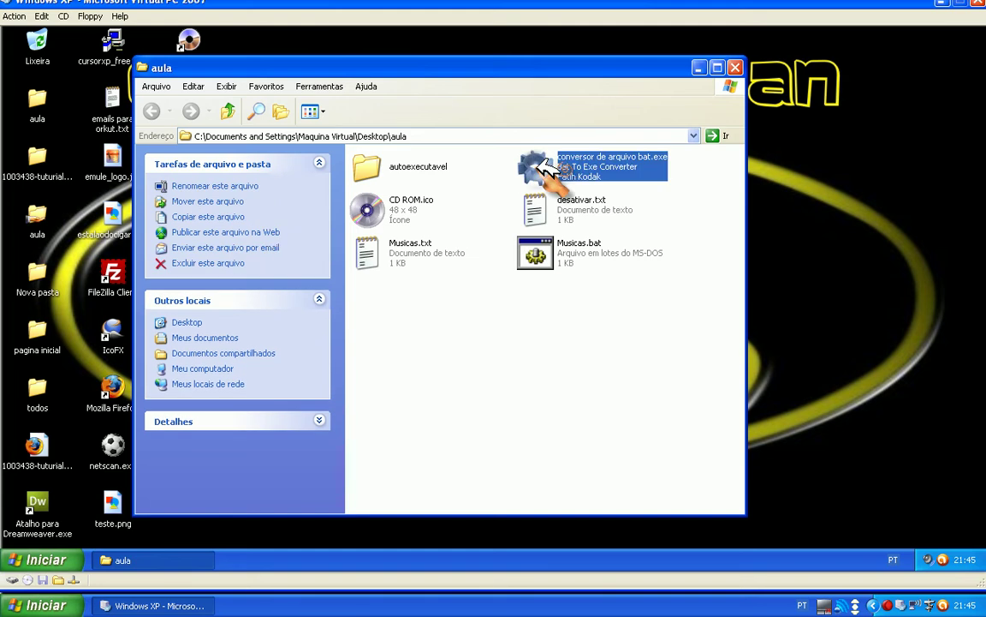
pyautogui.click(697, 122)
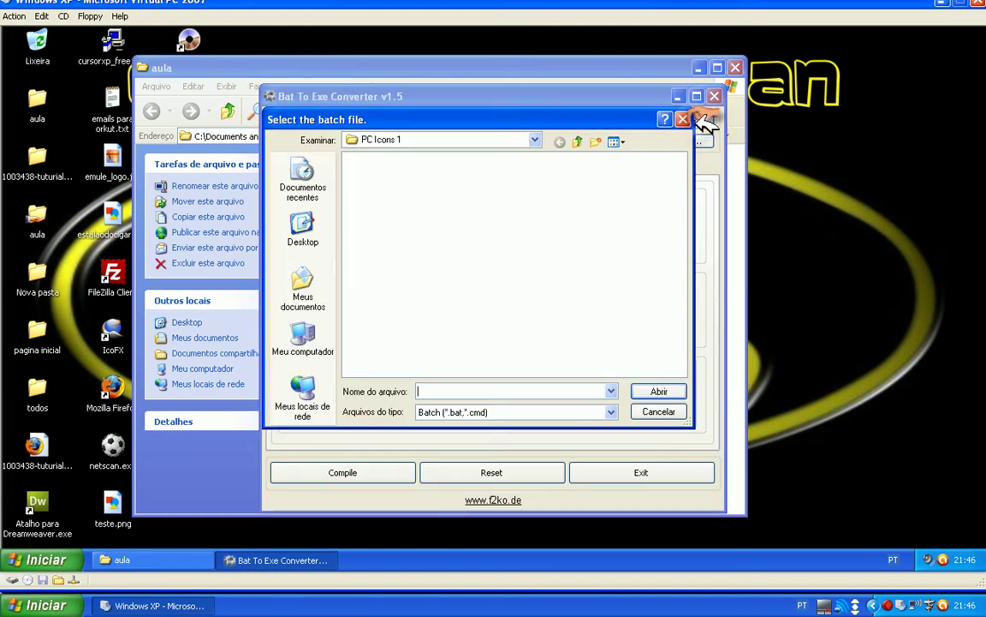
pyautogui.click(302, 227)
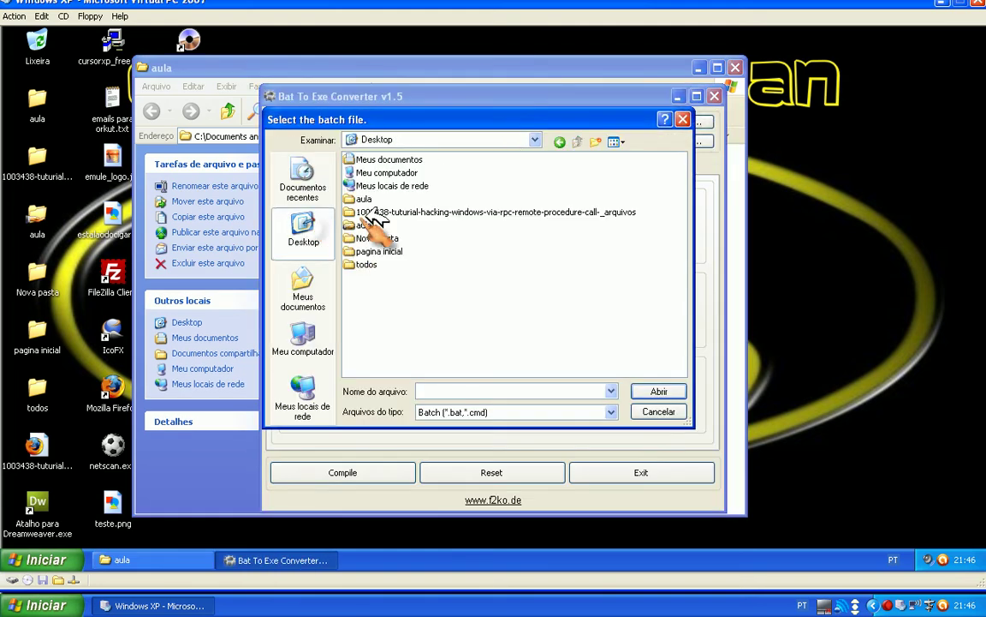
pyautogui.doubleClick(370, 202)
pyautogui.click(559, 142)
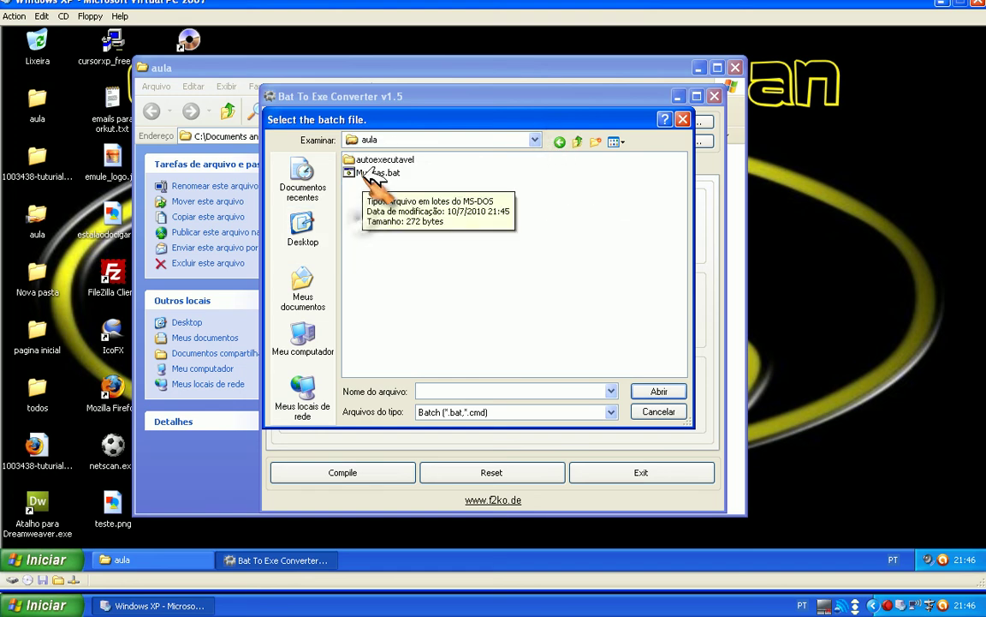
pyautogui.doubleClick(374, 194)
# Set the visibility to Invisible application and choose CD ROM.ico from the aula folder as the icon file
pyautogui.click(308, 233)
pyautogui.click(324, 168)
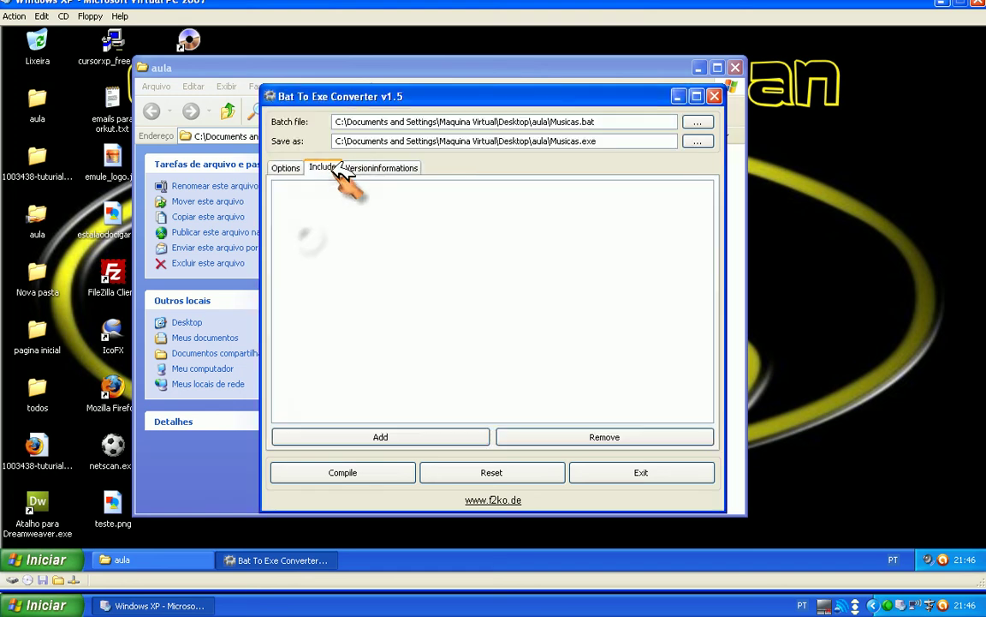
pyautogui.click(384, 168)
pyautogui.click(701, 196)
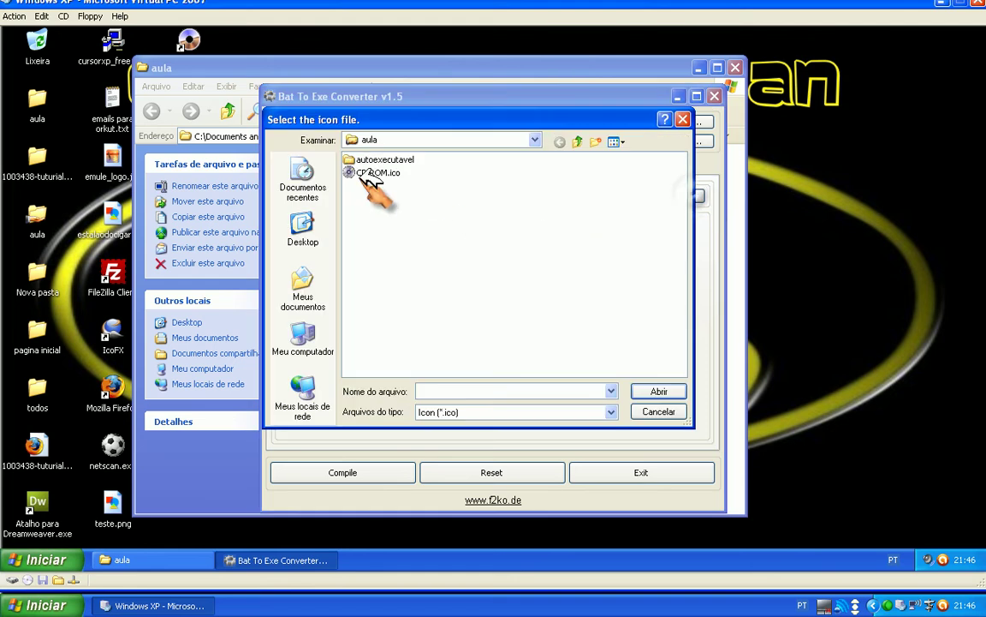
pyautogui.doubleClick(364, 172)
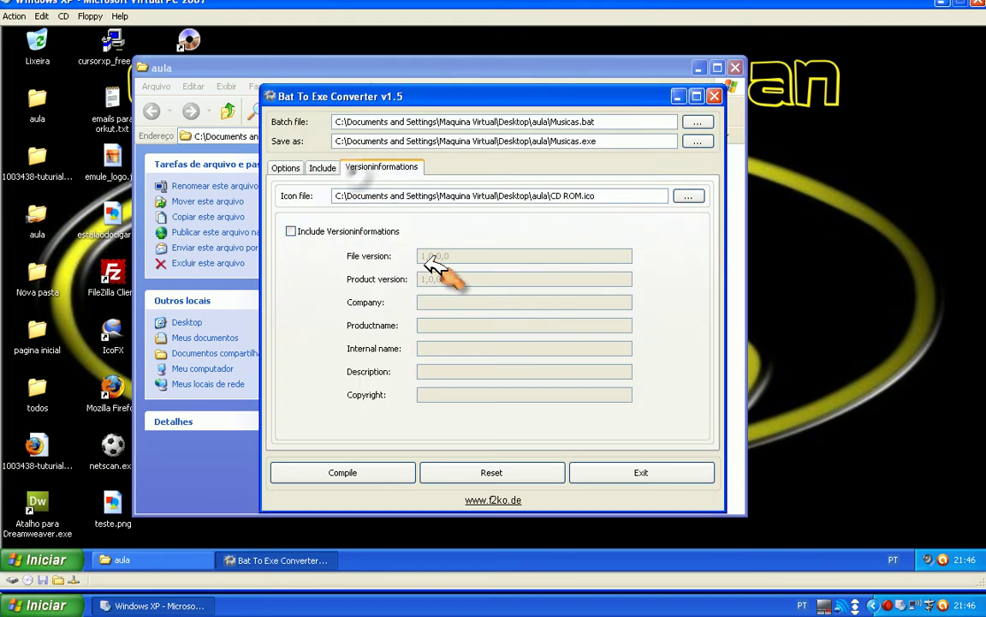
# Enable the version information and set the file version to 1,2,3,4
pyautogui.click(316, 231)
pyautogui.moveTo(467, 257); pyautogui.dragTo(409, 257)
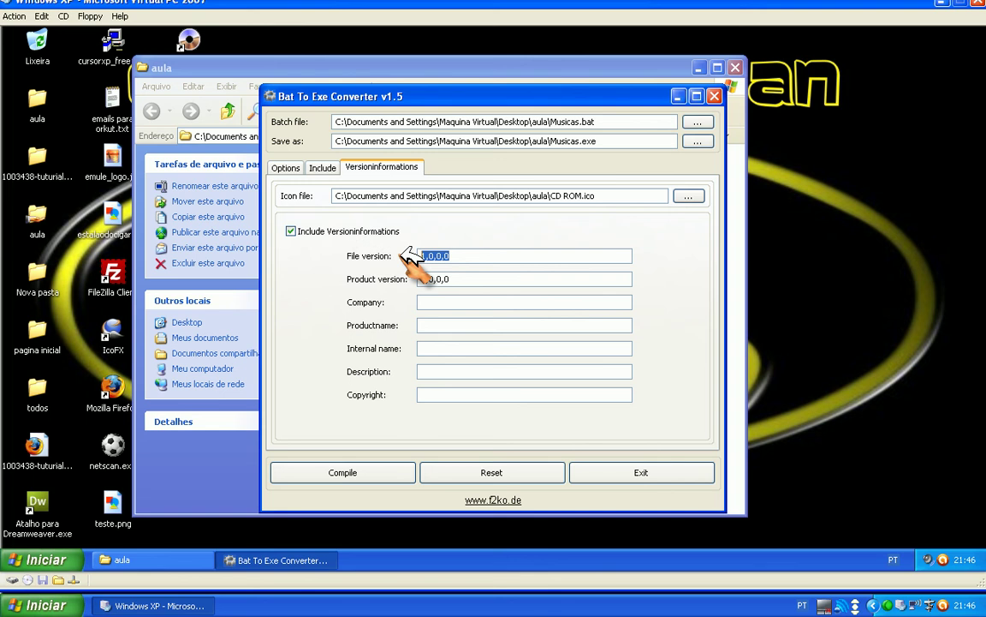
pyautogui.write('1,')
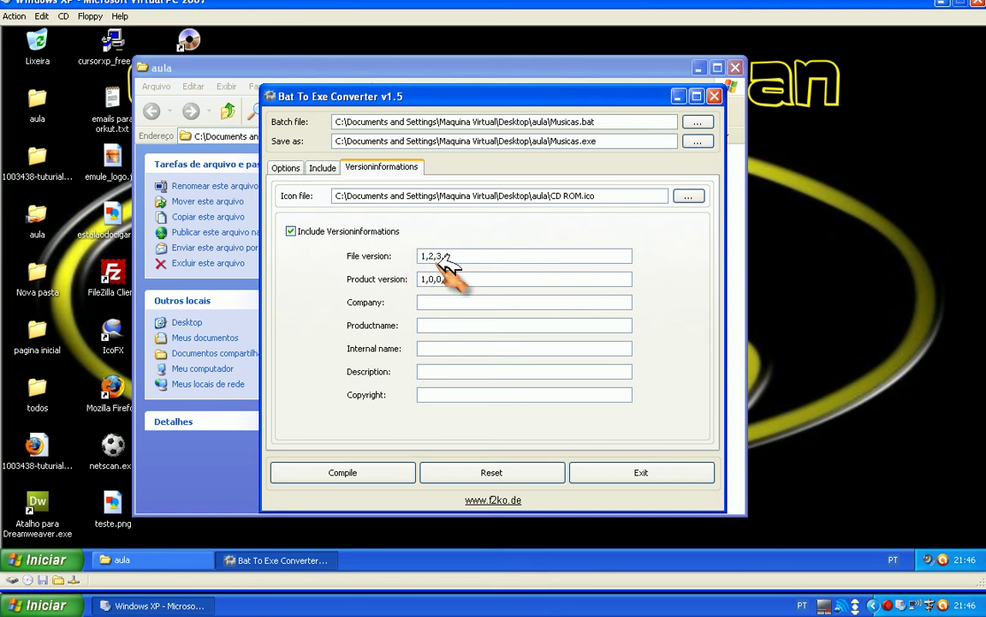
# Set the product version to "2,3,4,5," and enter Cavalo do batman as both the company and the product name
pyautogui.moveTo(466, 280); pyautogui.dragTo(422, 285)
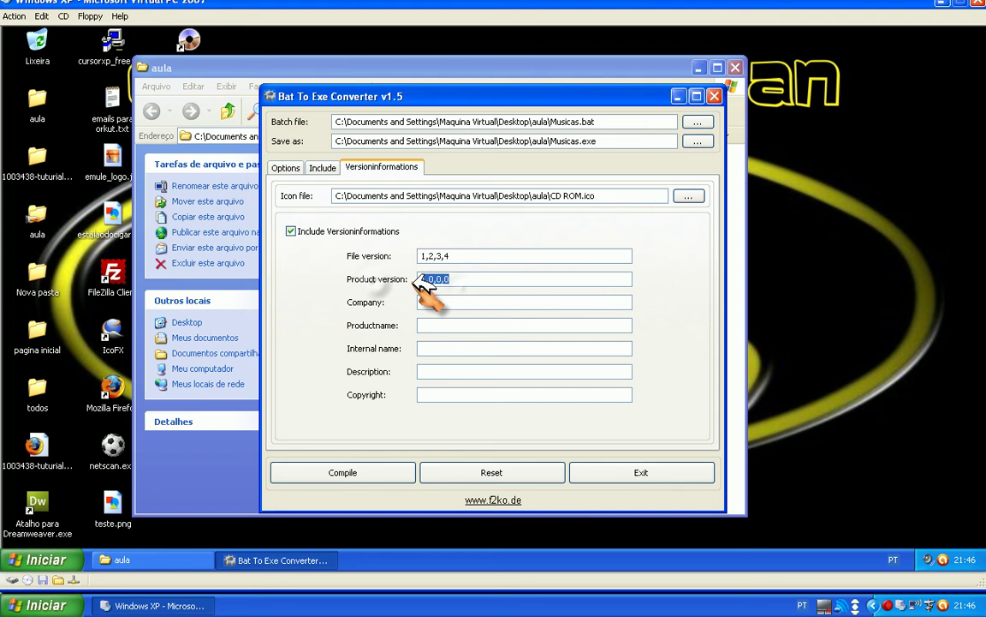
pyautogui.write('22')
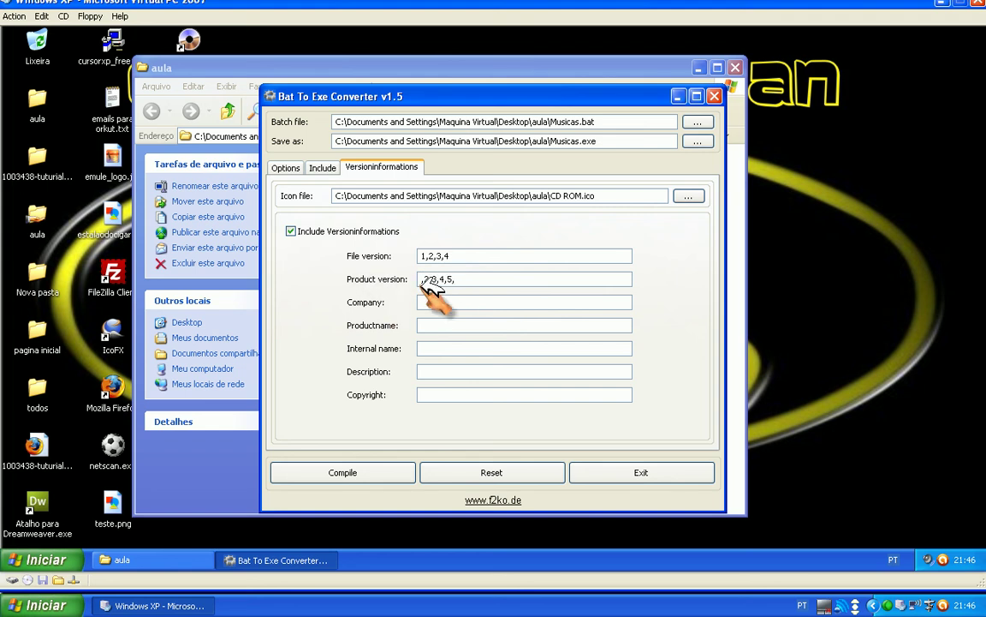
pyautogui.click(424, 284)
pyautogui.press('BackSpace')
pyautogui.click(440, 298)
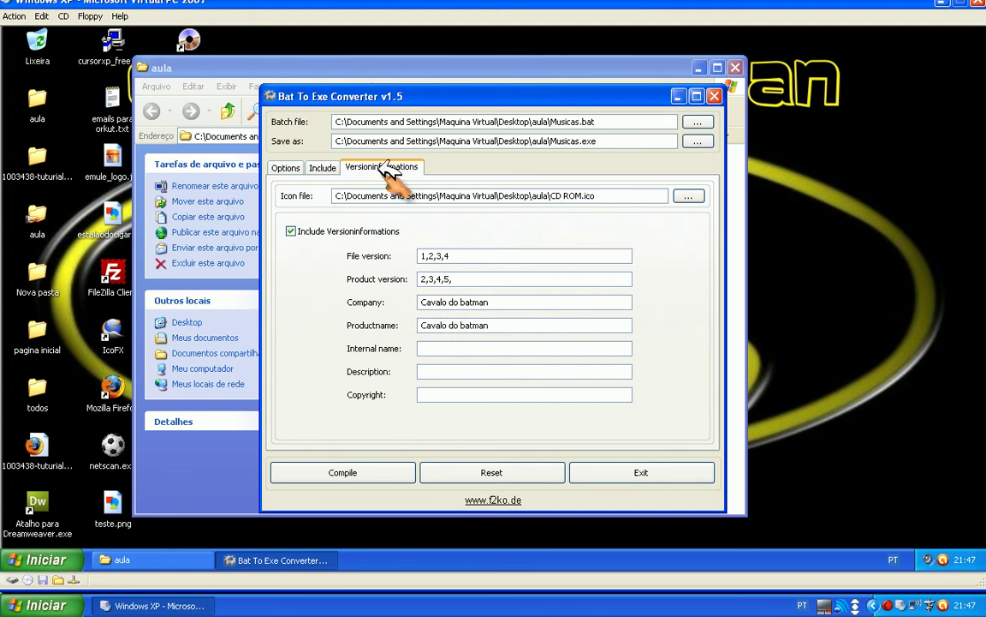
# Try to compile the batch file into Musicas.exe
pyautogui.click(286, 166)
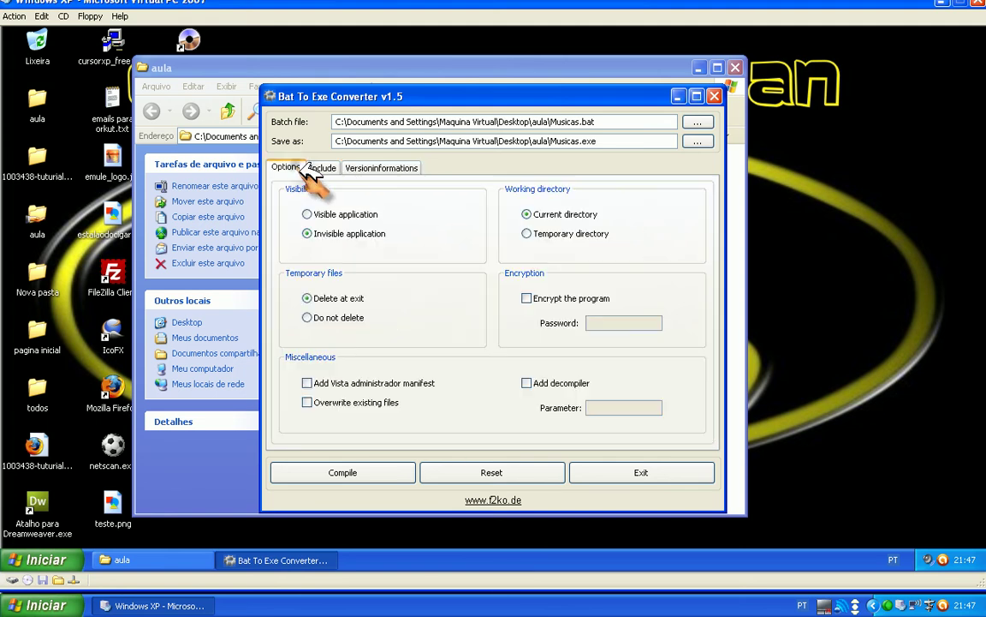
pyautogui.click(376, 459)
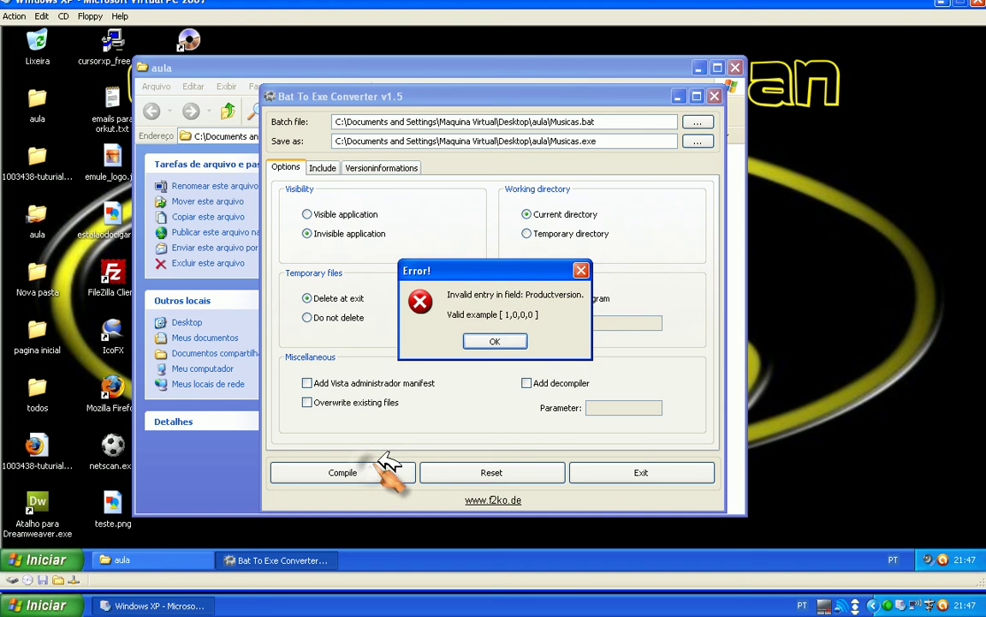
pyautogui.click(495, 341)
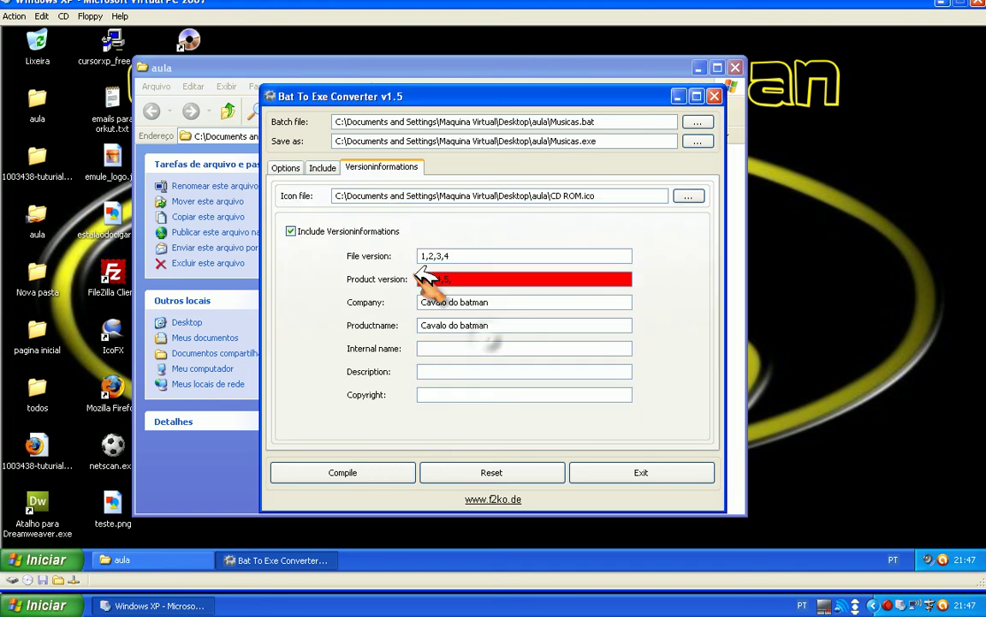
# Set the product version to 2,3,4,5 without a trailing comma and compile Musicas.exe, closing the converter
pyautogui.click(478, 280)
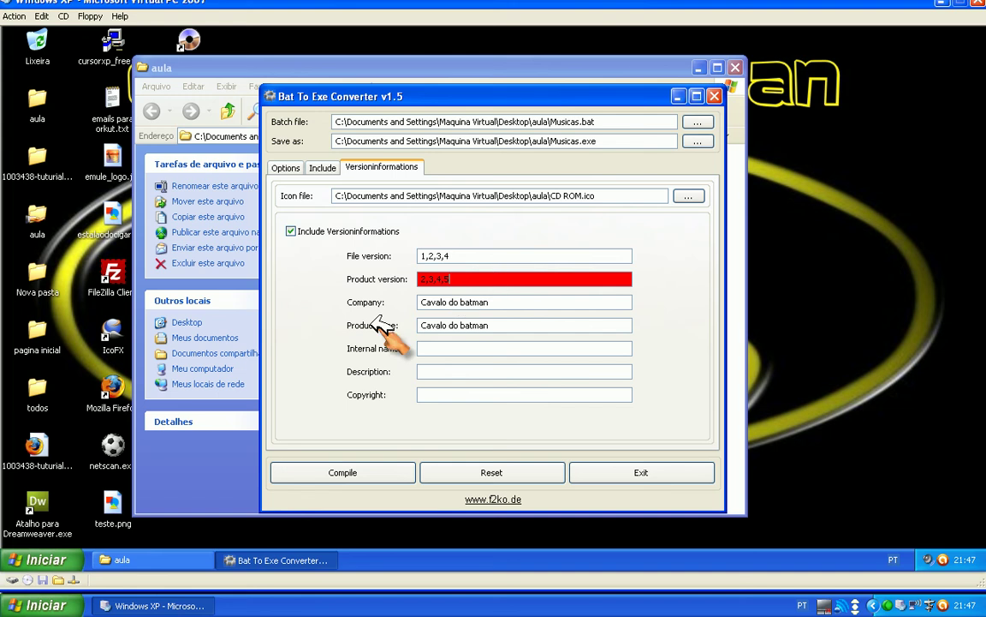
pyautogui.click(461, 253)
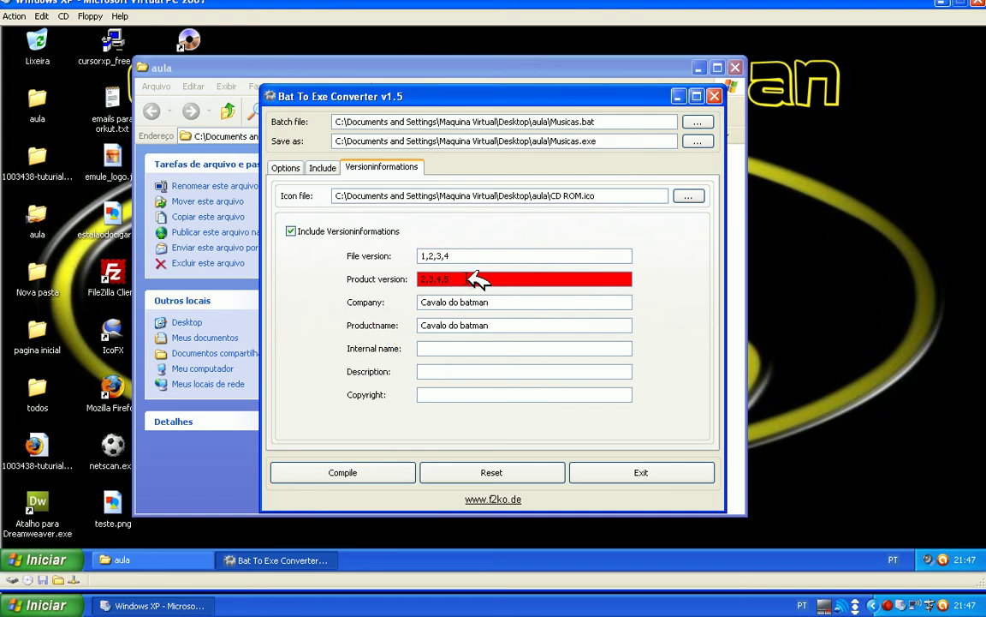
pyautogui.click(378, 471)
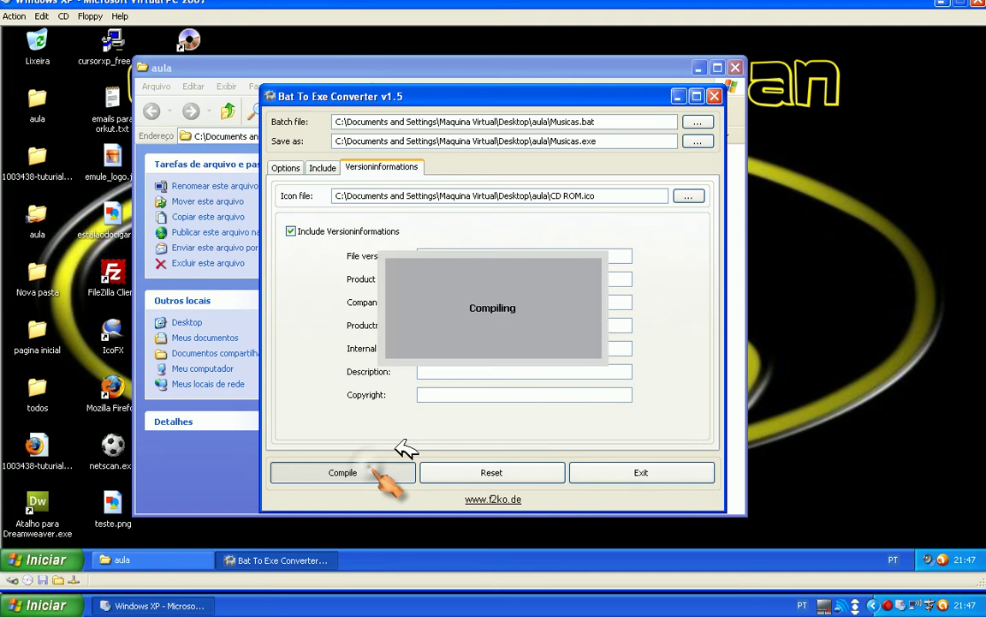
pyautogui.click(715, 95)
pyautogui.click(553, 337)
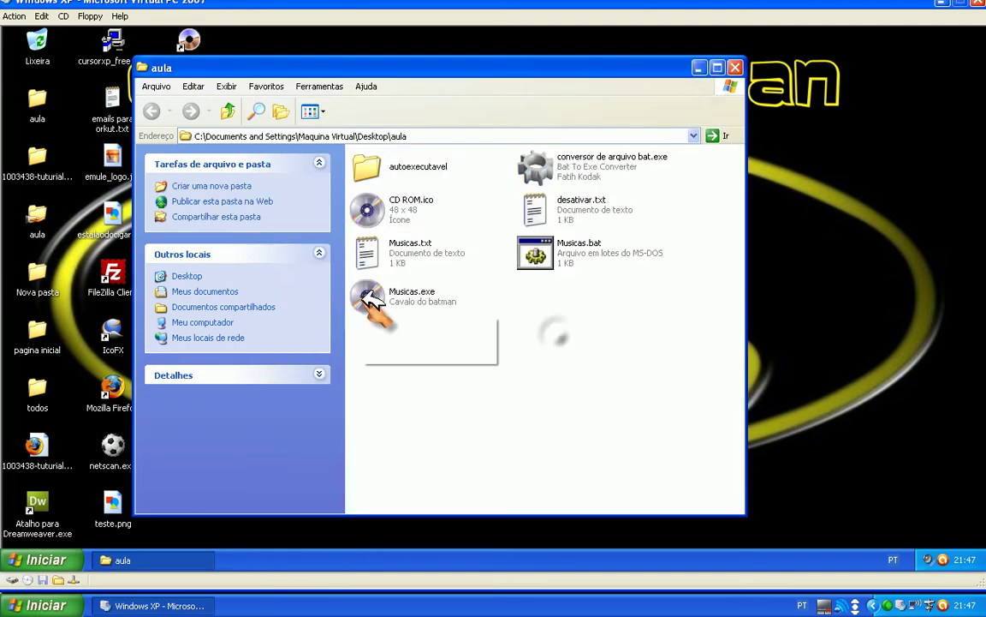
# Move CD ROM.ico and Musicas.exe from the aula folder into the autoexecutavel folder and check the folder's contents
pyautogui.doubleClick(377, 171)
pyautogui.scroll(-1, 467, 222)
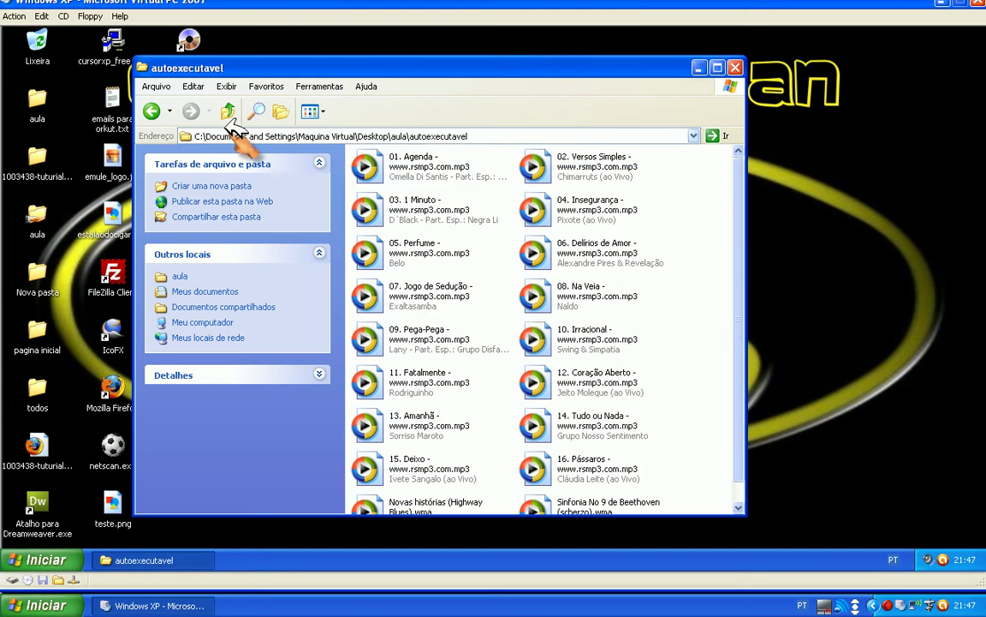
pyautogui.click(152, 111)
pyautogui.moveTo(395, 309); pyautogui.dragTo(381, 169)
pyautogui.doubleClick(379, 171)
pyautogui.scroll(-1, 558, 331)
pyautogui.scroll(1, 528, 440)
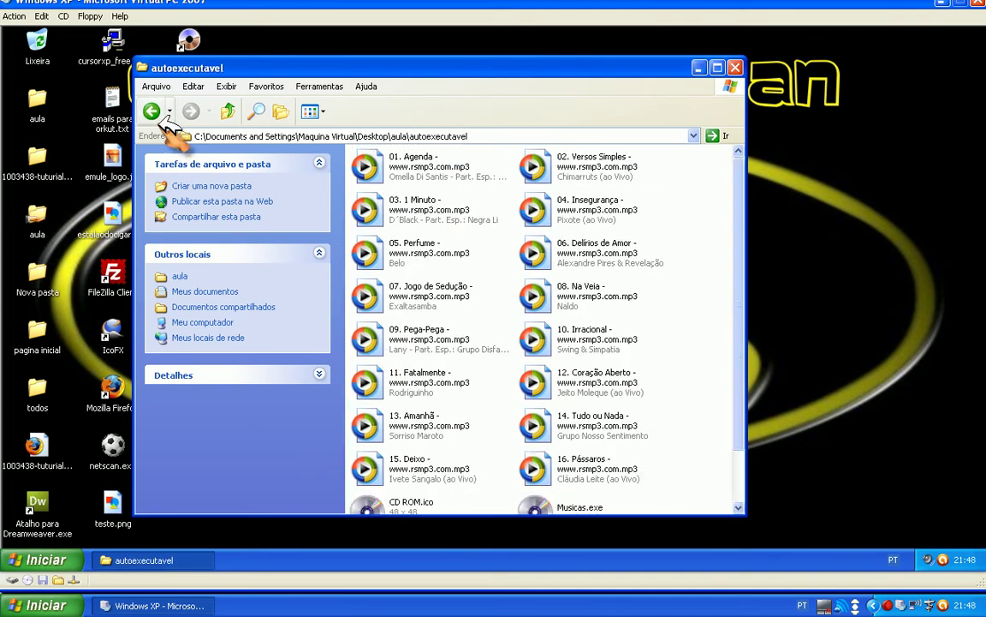
pyautogui.click(151, 112)
# Create a new Notepad document containing the lines [autorun], label=Musicas mp3 and open=
pyautogui.click(69, 557)
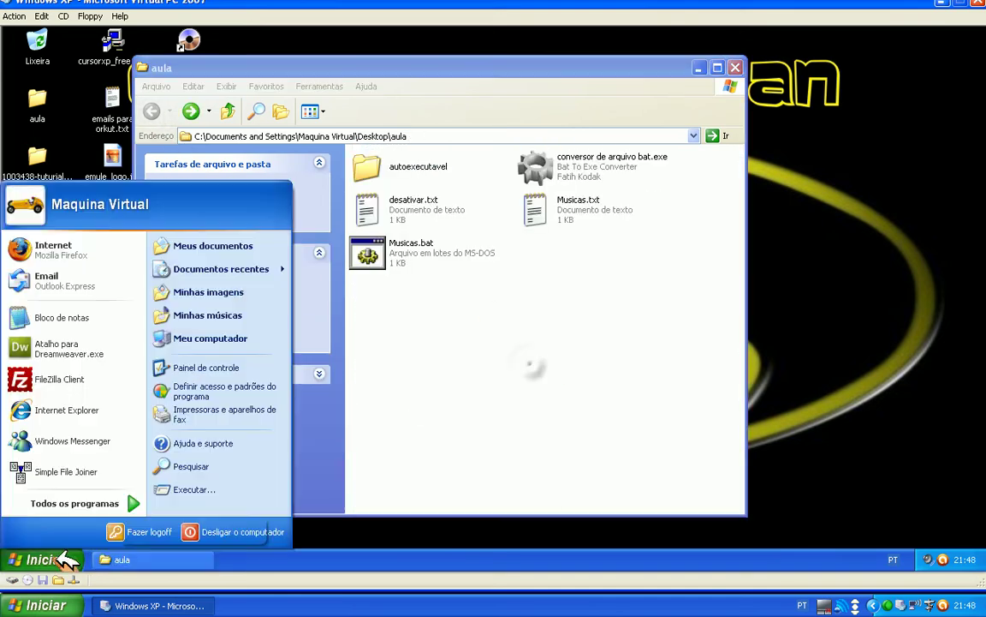
pyautogui.click(68, 319)
pyautogui.moveTo(453, 69); pyautogui.dragTo(481, 159)
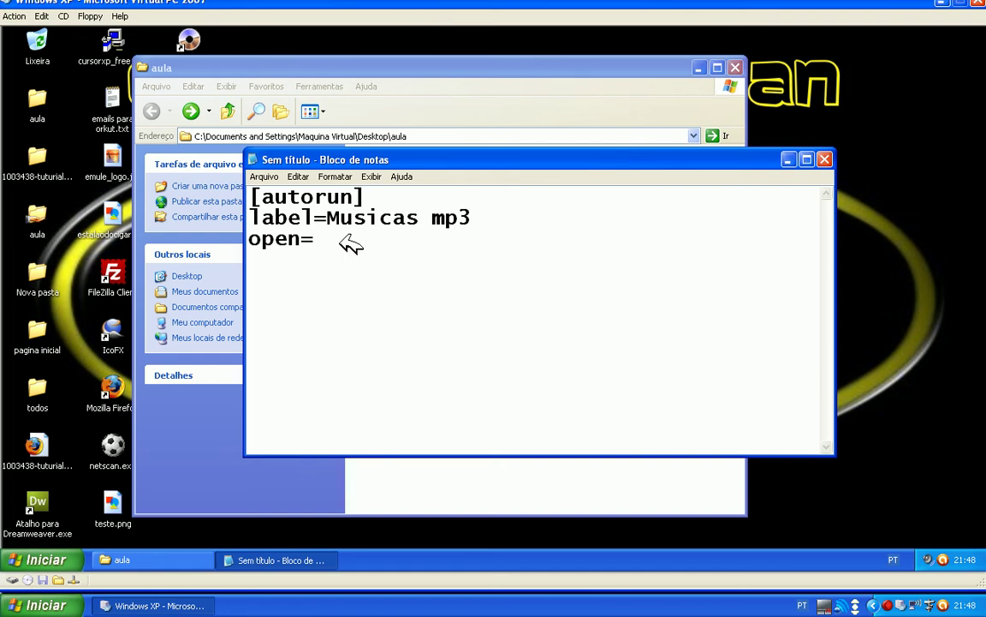
# Check the executable's name in the autoexecutavel folder and complete the Notepad line as open=Musicas.exe
pyautogui.click(376, 97)
pyautogui.doubleClick(370, 167)
pyautogui.scroll(-3, 398, 238)
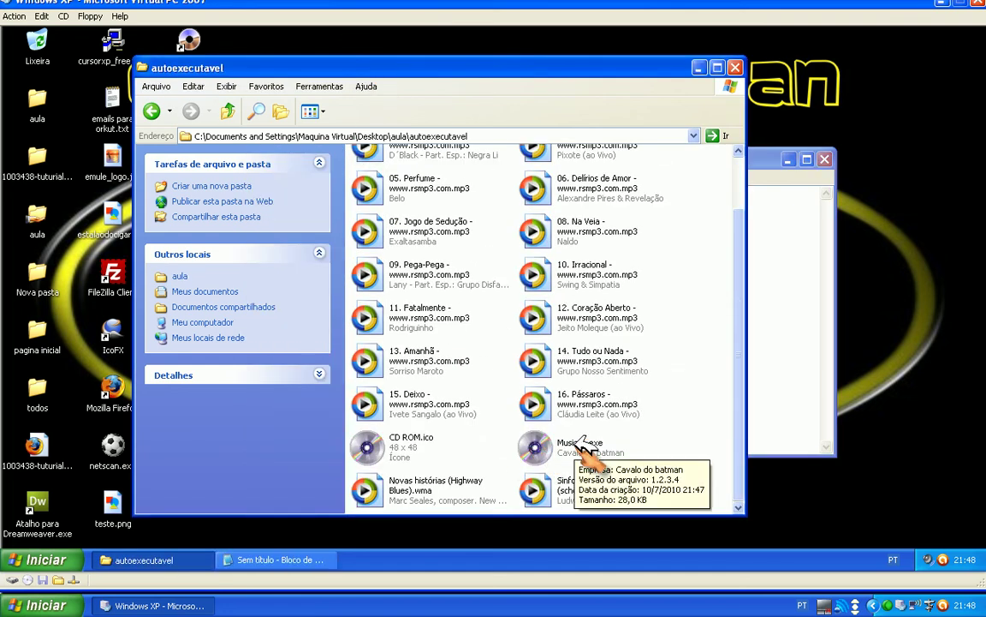
pyautogui.click(306, 560)
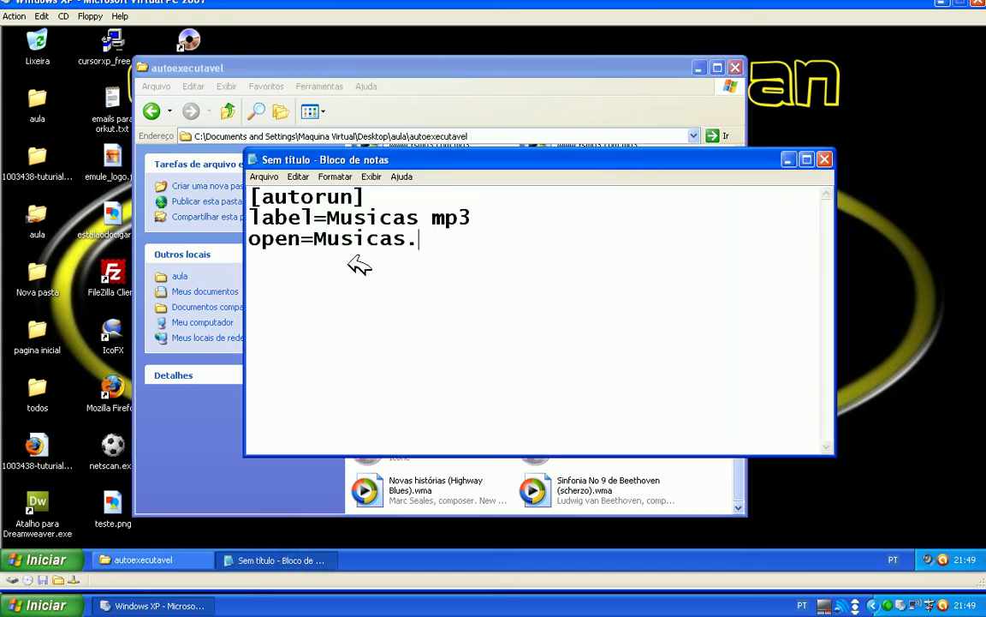
# Open the file name of Musicas.exe in the autoexecutavel folder for editing
pyautogui.click(451, 70)
pyautogui.click(591, 445)
pyautogui.click(591, 447)
pyautogui.rightClick(600, 446)
pyautogui.click(688, 483)
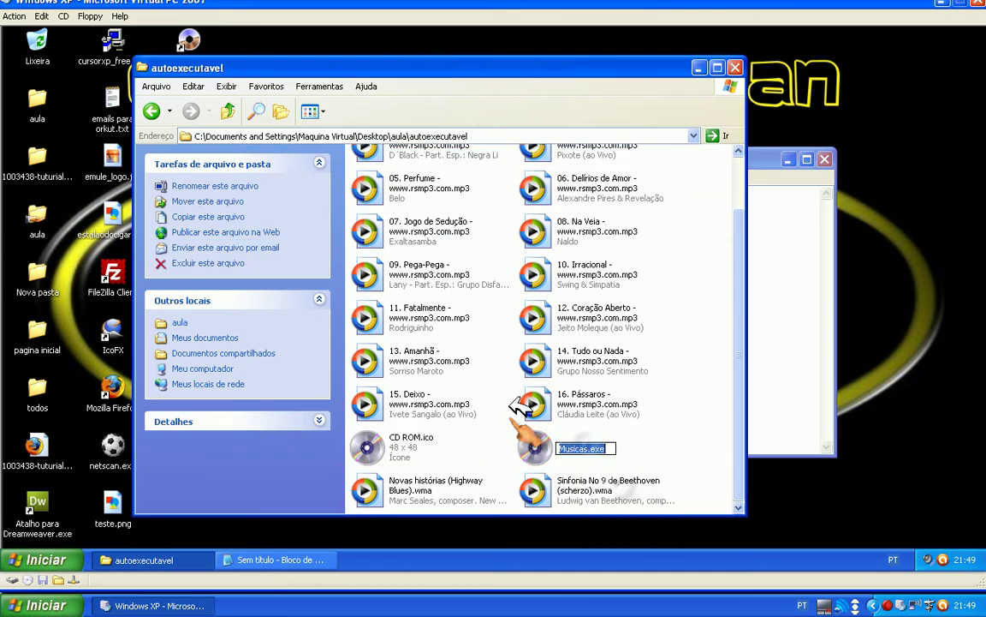
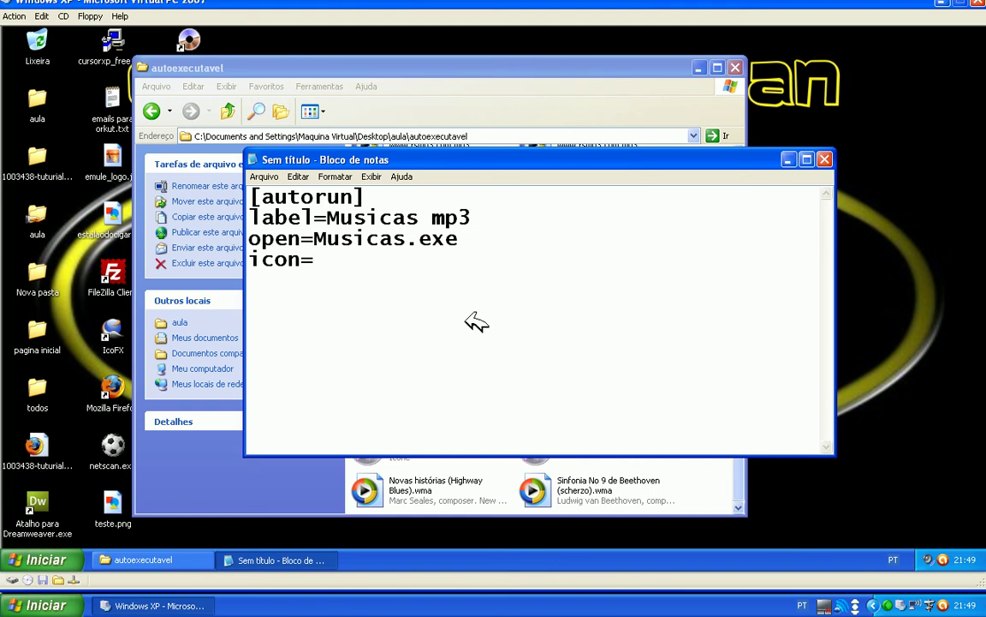
# Copy the file name CD ROM.ico from the autoexecutavel folder and complete the Notepad line as icon=CD ROM.ico
pyautogui.moveTo(531, 163); pyautogui.dragTo(536, 118)
pyautogui.click(343, 211)
pyautogui.click(369, 445)
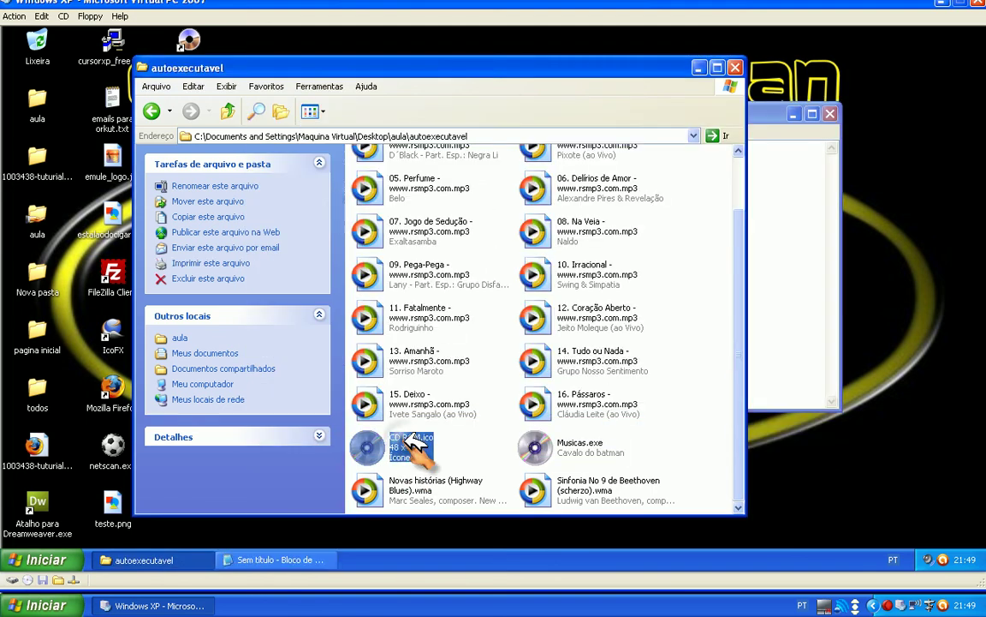
pyautogui.rightClick(413, 438)
pyautogui.click(411, 440)
pyautogui.rightClick(402, 450)
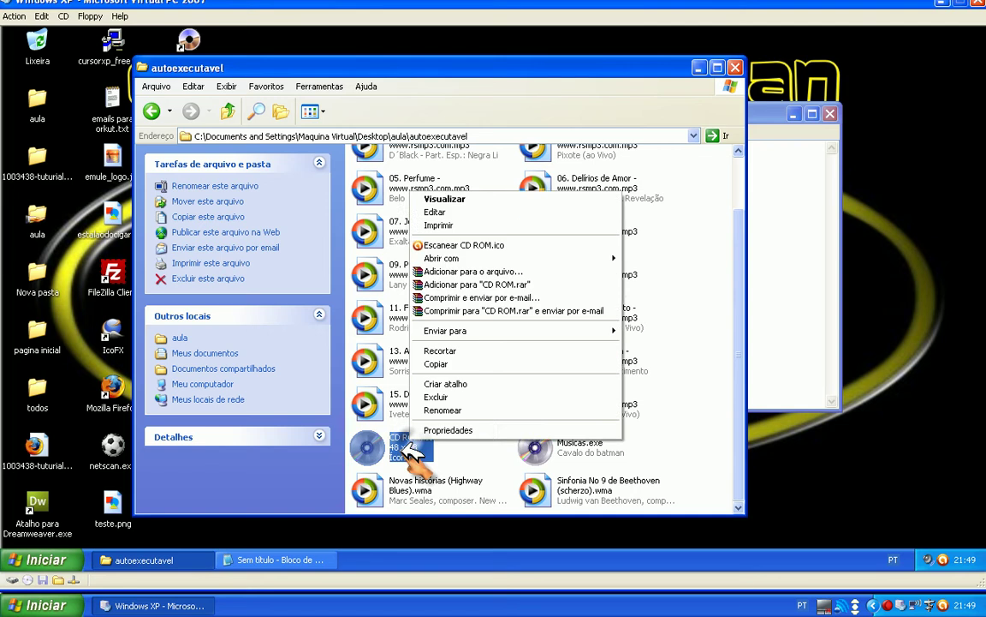
pyautogui.click(401, 446)
pyautogui.hotkey('ctrl', 'c')
pyautogui.rightClick(417, 447)
pyautogui.click(454, 486)
pyautogui.click(312, 561)
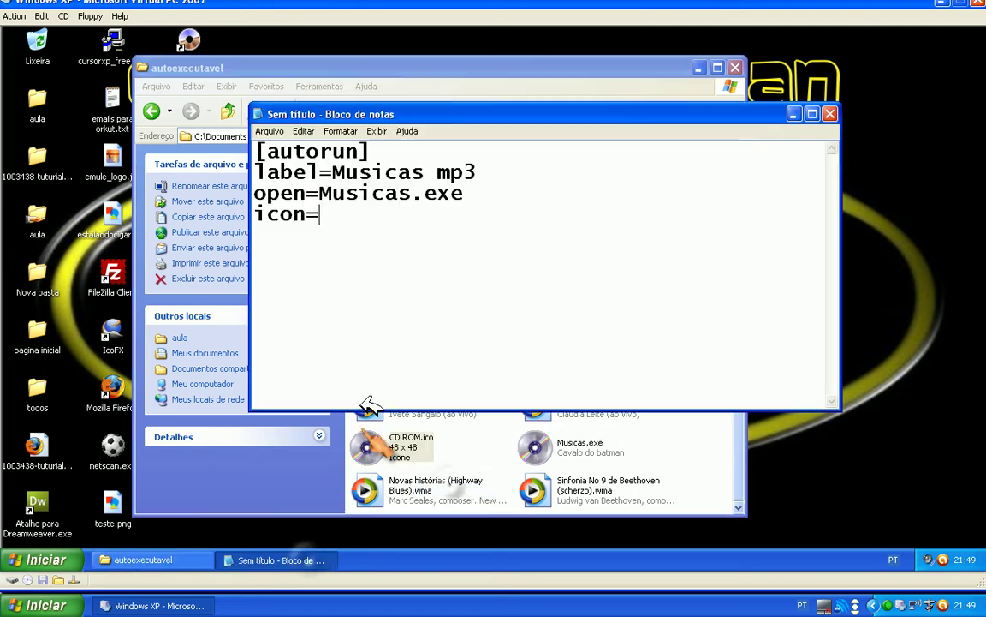
pyautogui.rightClick(333, 219)
pyautogui.click(358, 274)
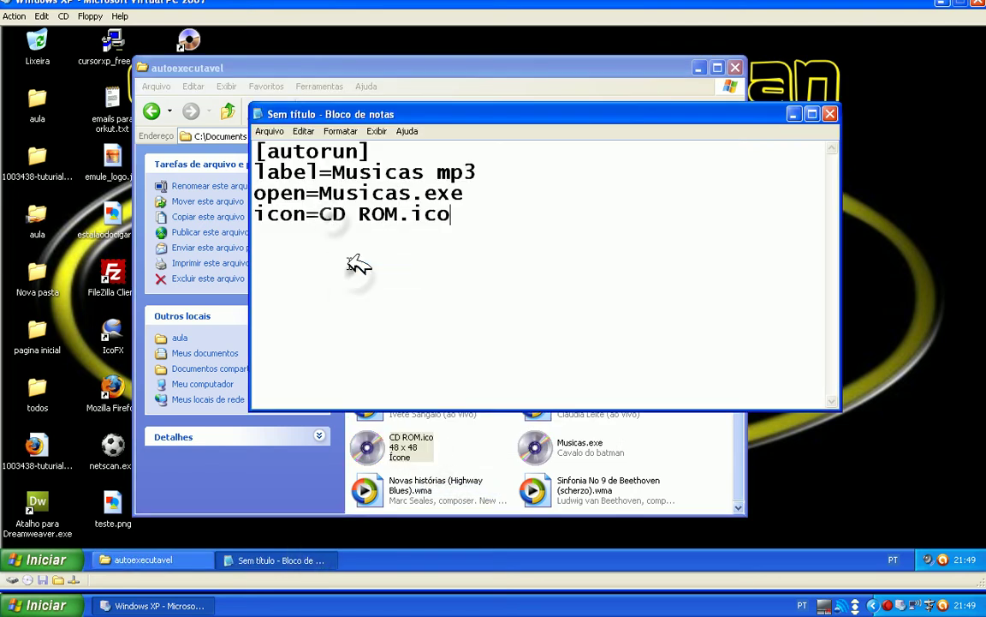
# Save the Notepad document as autorun.inf in the autoexecutavel folder and close it
pyautogui.moveTo(426, 193); pyautogui.dragTo(465, 194)
pyautogui.click(270, 133)
pyautogui.click(306, 188)
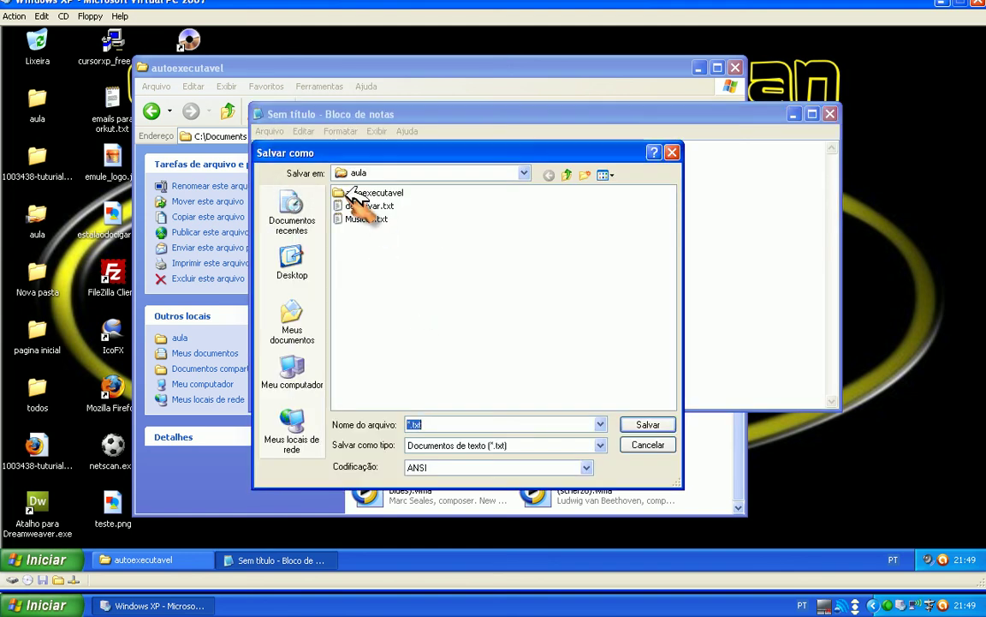
pyautogui.doubleClick(353, 193)
pyautogui.doubleClick(409, 424)
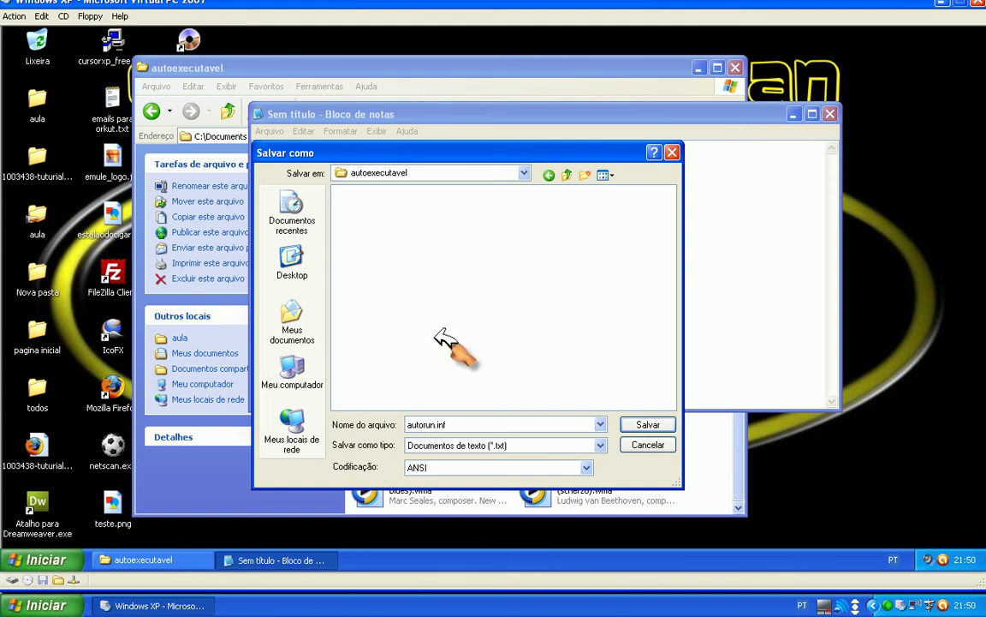
pyautogui.click(651, 426)
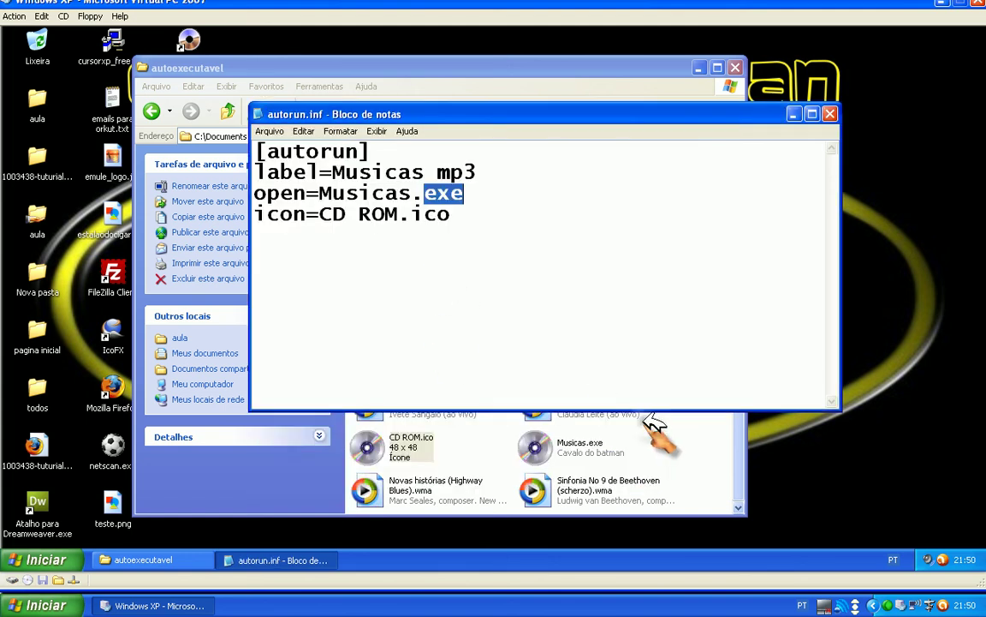
pyautogui.click(812, 114)
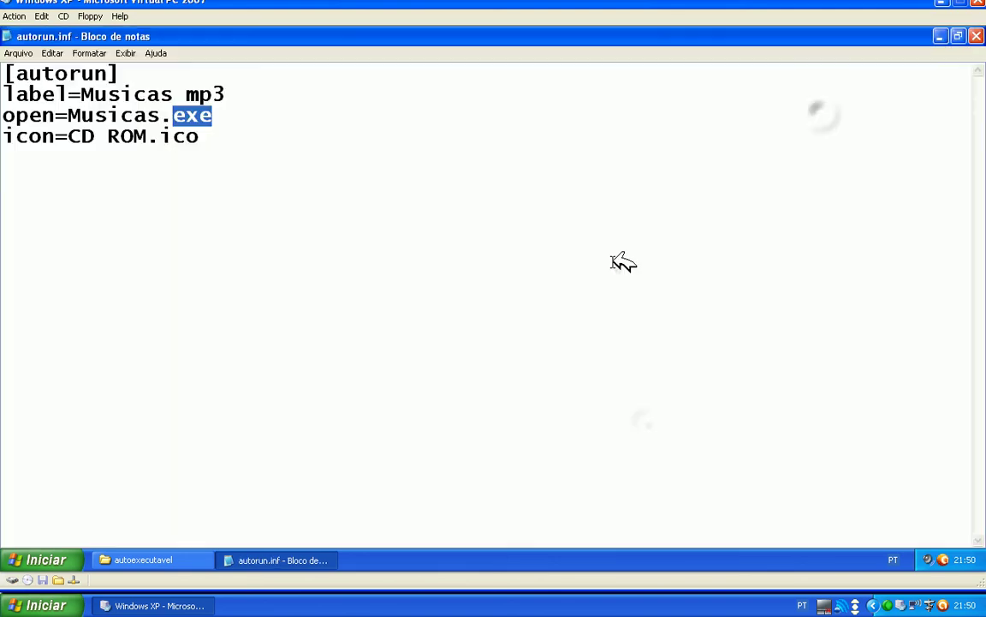
pyautogui.click(976, 36)
# Check the autoexecutavel folder for the saved autorun.inf file and close the folder
pyautogui.scroll(3, 480, 304)
pyautogui.scroll(-3, 463, 342)
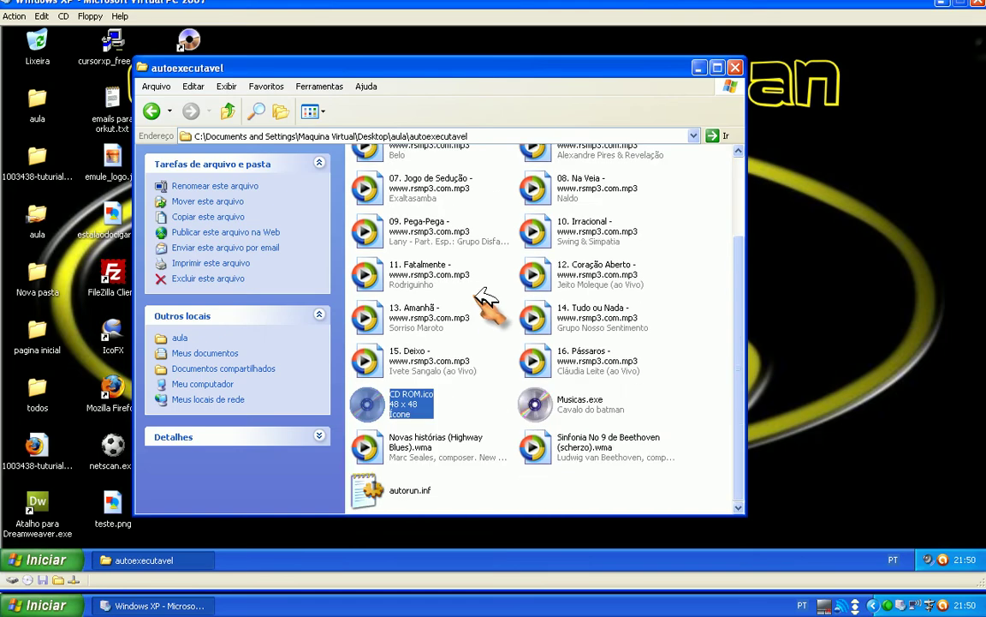
pyautogui.scroll(3, 600, 386)
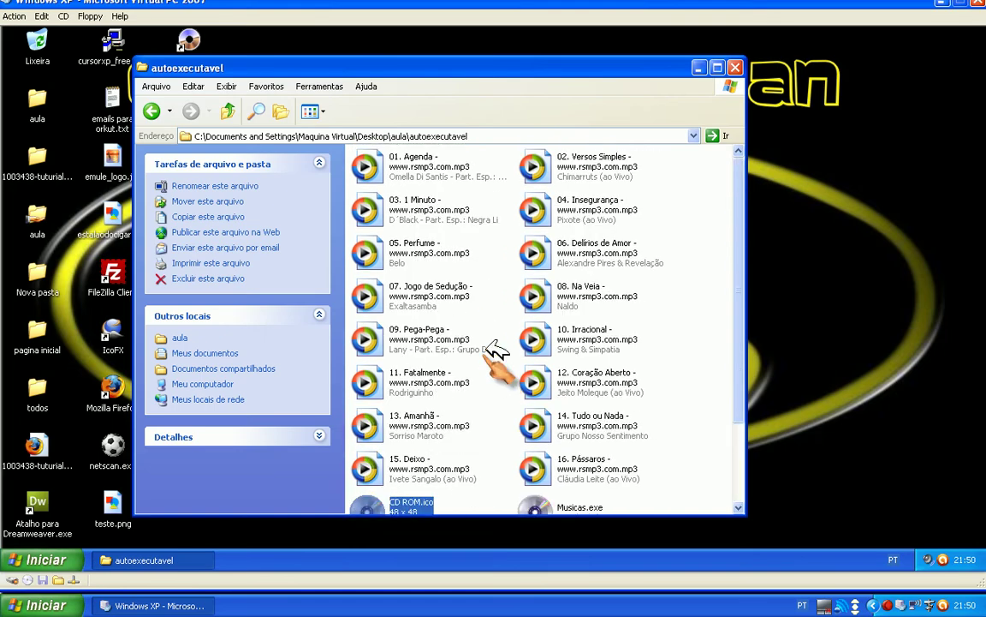
pyautogui.click(735, 67)
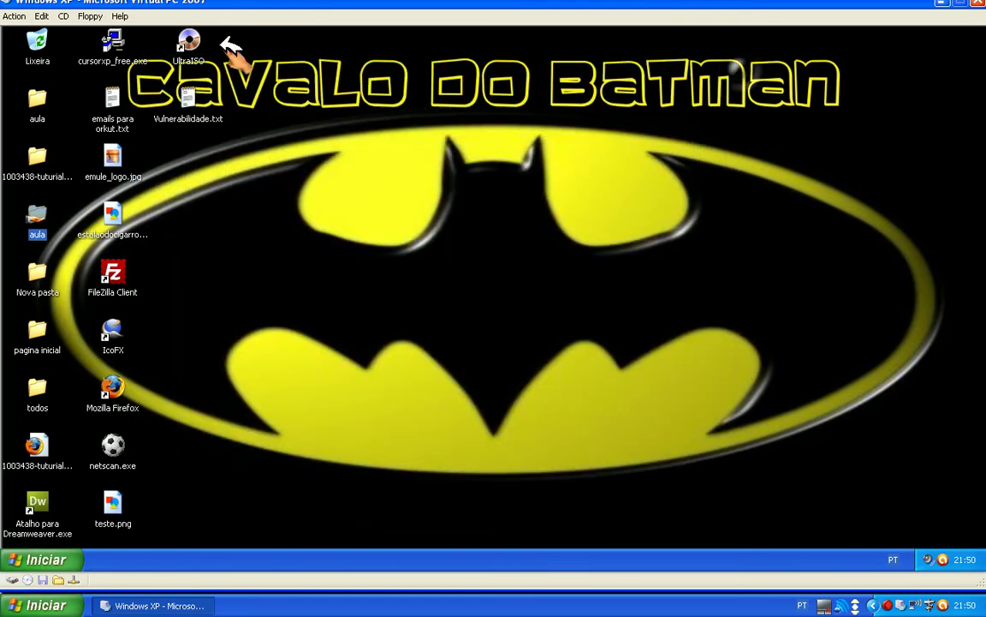
# Start UltraISO, list the local Desktop folder's contents and minimize the program
pyautogui.click(189, 41)
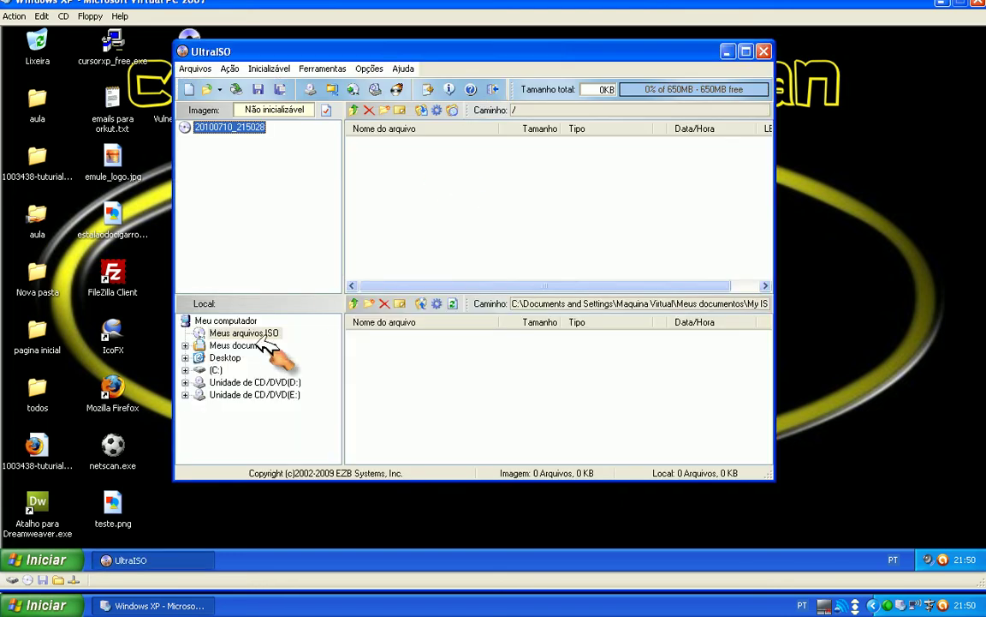
pyautogui.click(225, 357)
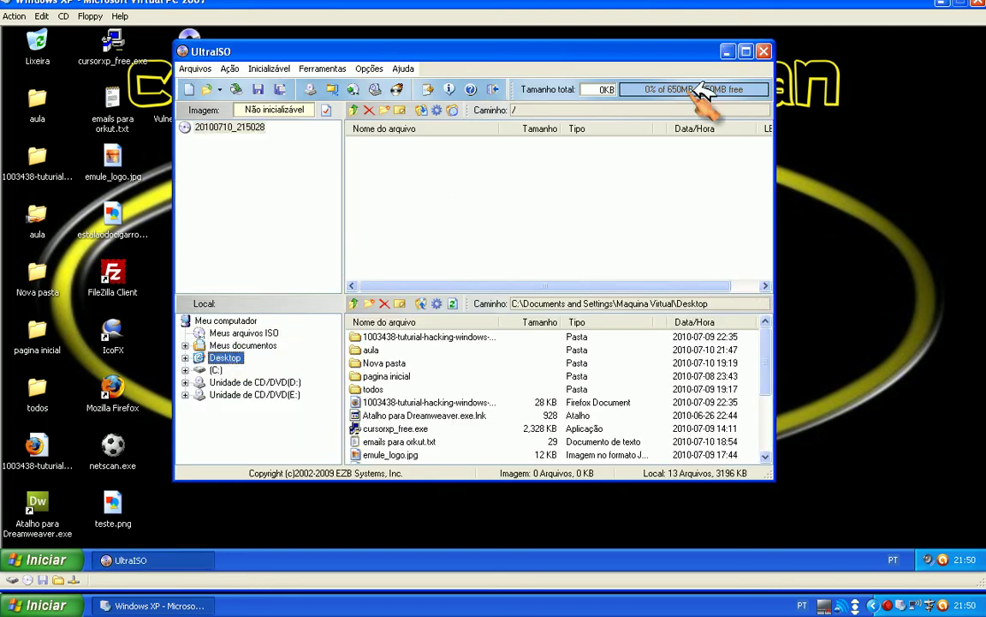
pyautogui.click(732, 51)
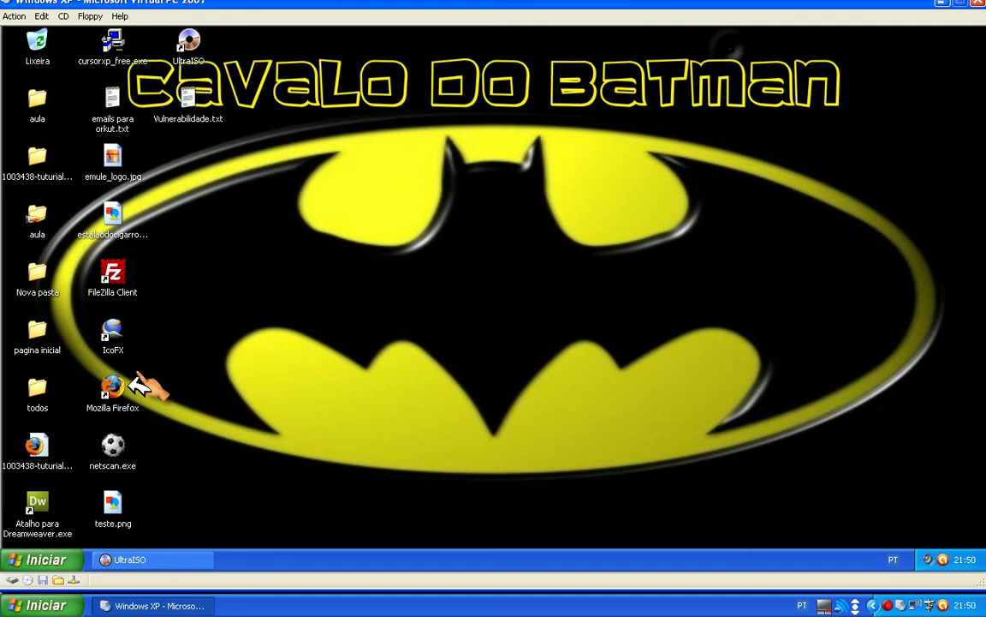
# Review the location and contents of the autoexecutavel folder inside the aula folder on the desktop, and close it
pyautogui.doubleClick(36, 221)
pyautogui.doubleClick(375, 167)
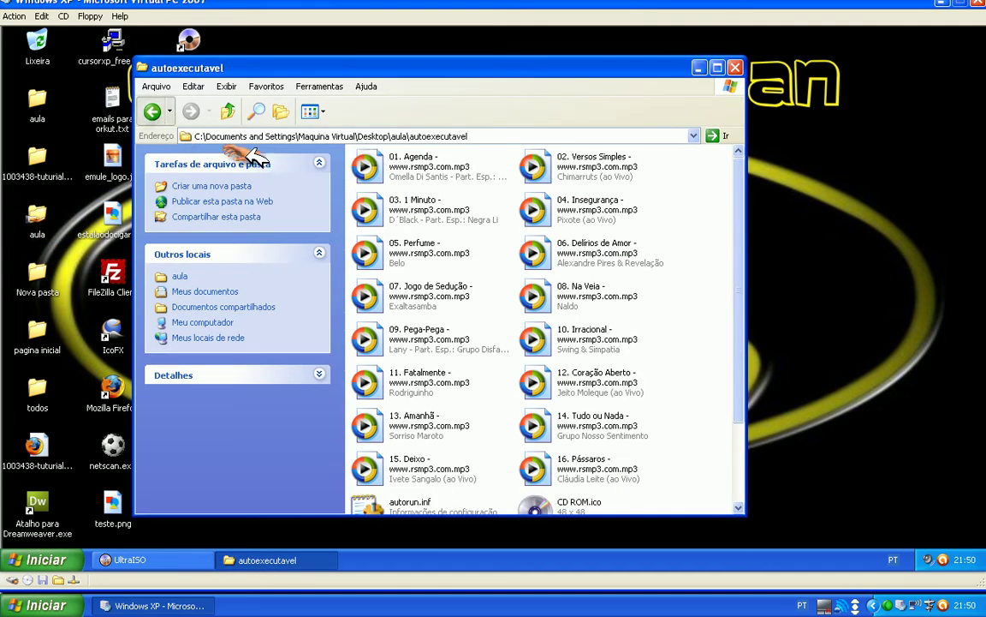
pyautogui.click(151, 110)
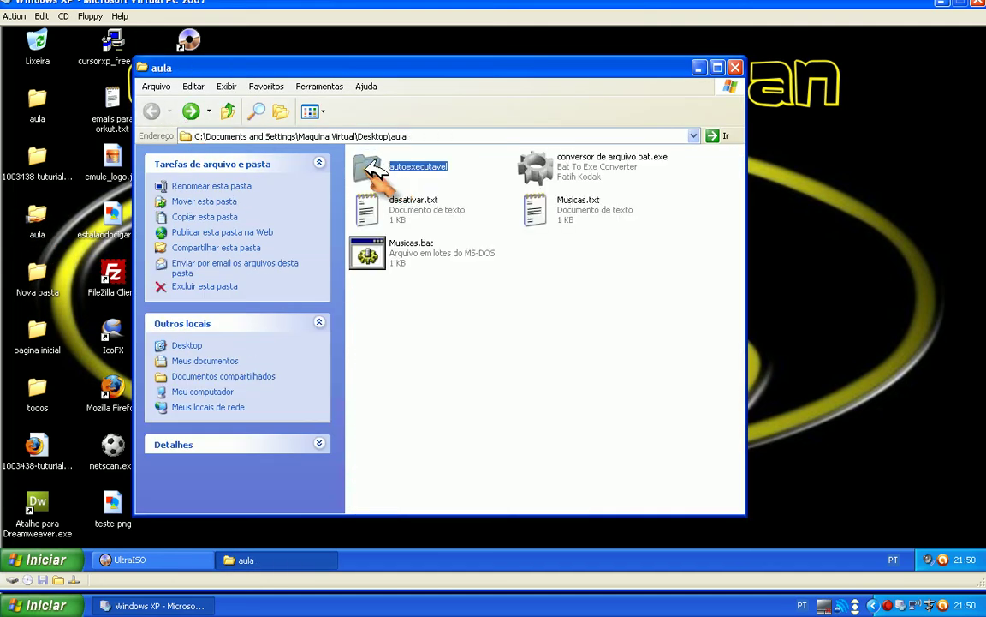
pyautogui.doubleClick(376, 169)
pyautogui.scroll(-5, 452, 308)
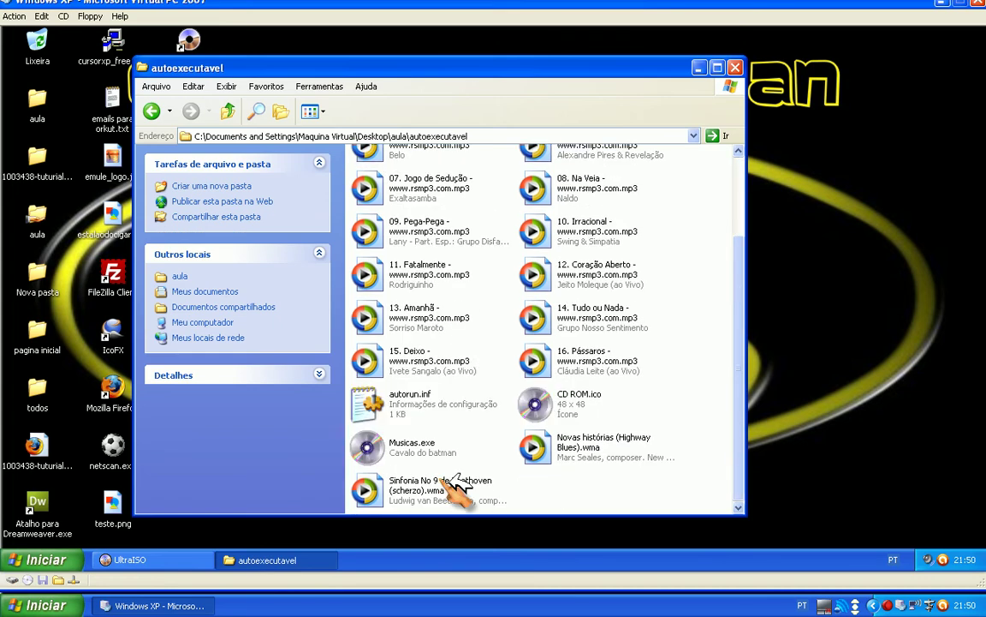
pyautogui.scroll(5, 480, 201)
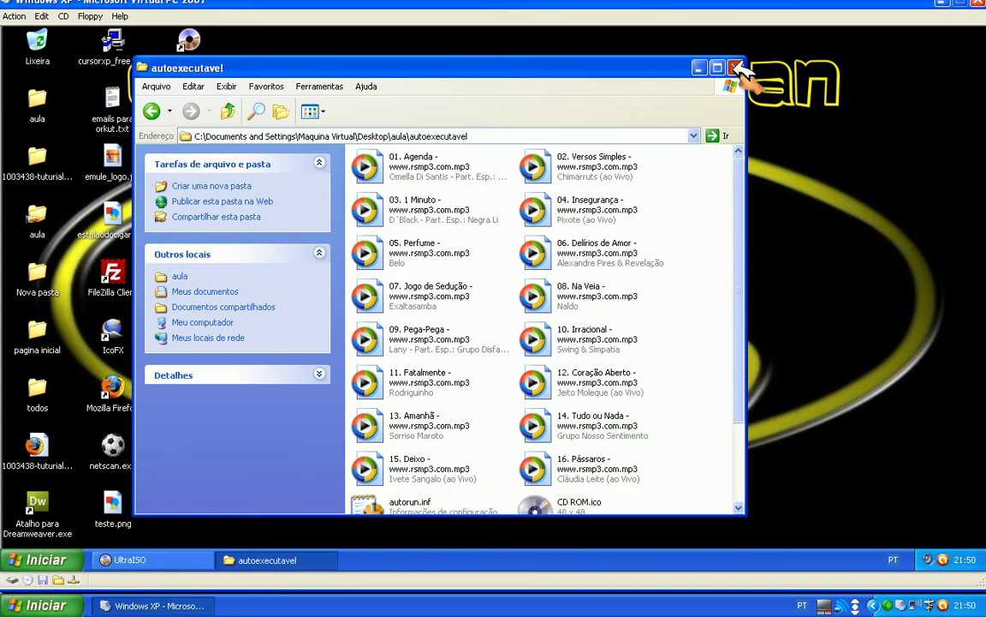
pyautogui.click(738, 68)
# Switch to UltraISO, browse the local files to Desktop\aula\autoexecutavel and add all of that folder's files to the disc image
pyautogui.click(150, 559)
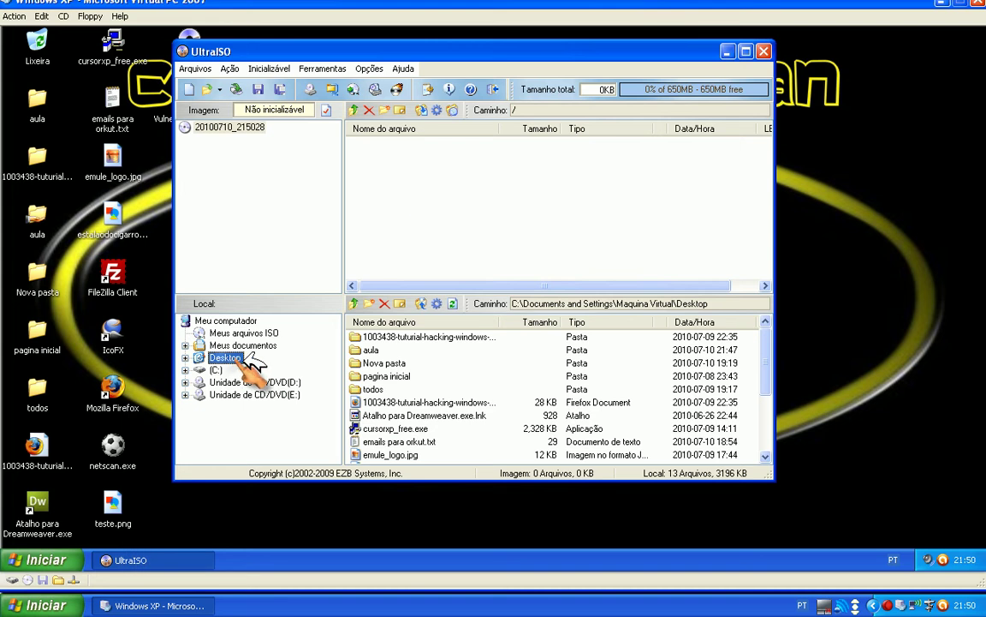
pyautogui.doubleClick(367, 351)
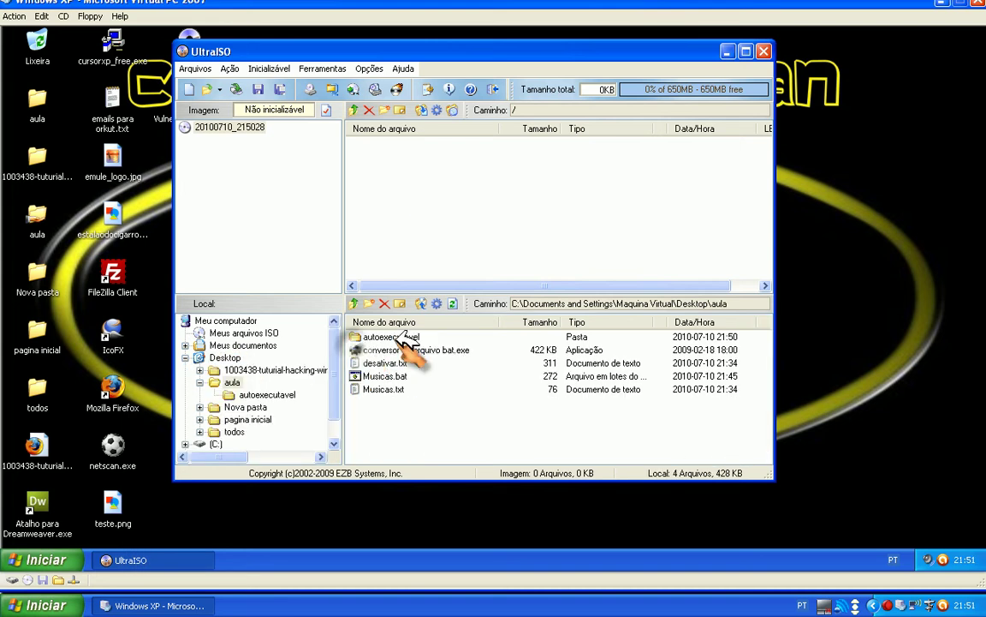
pyautogui.doubleClick(372, 339)
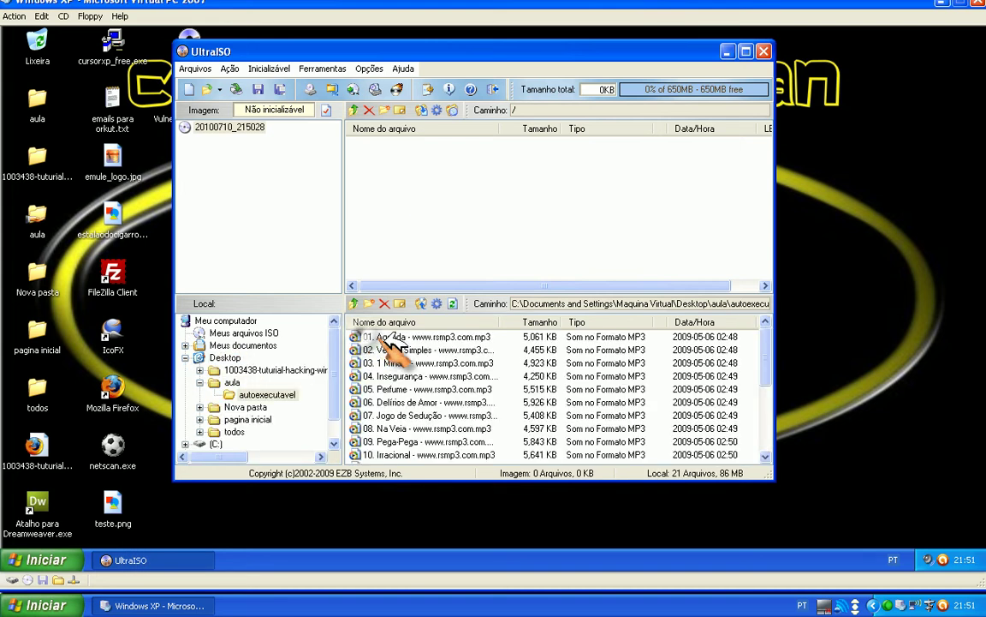
pyautogui.scroll(-4, 468, 378)
pyautogui.scroll(4, 462, 385)
pyautogui.click(421, 303)
pyautogui.click(455, 335)
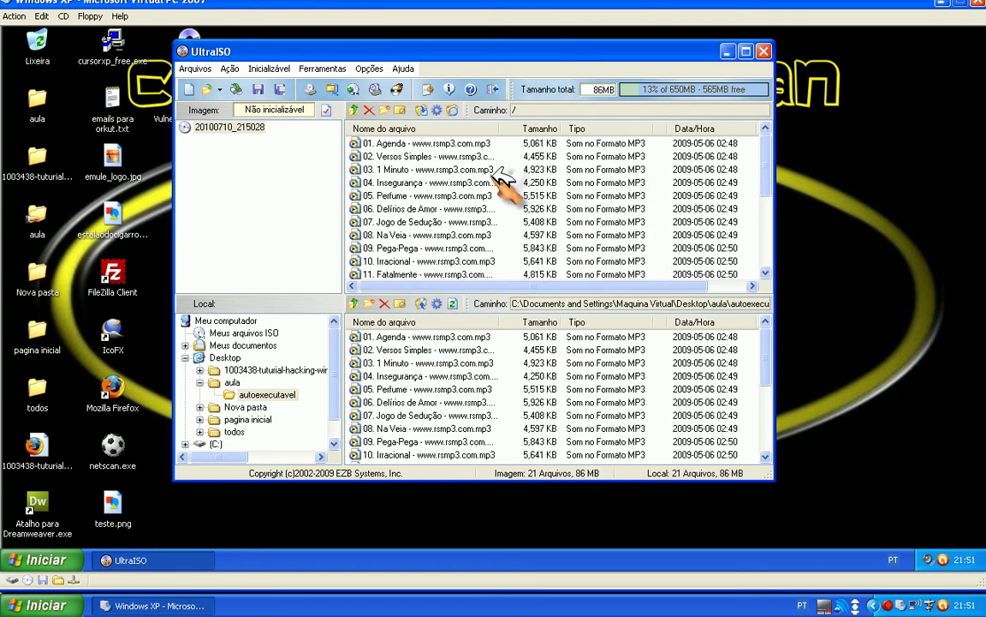
# Set the Oculto attribute for autorun.inf, CD ROM.ico and Musicas.exe in the disc image
pyautogui.scroll(-4, 471, 167)
pyautogui.scroll(4, 501, 214)
pyautogui.scroll(-4, 506, 212)
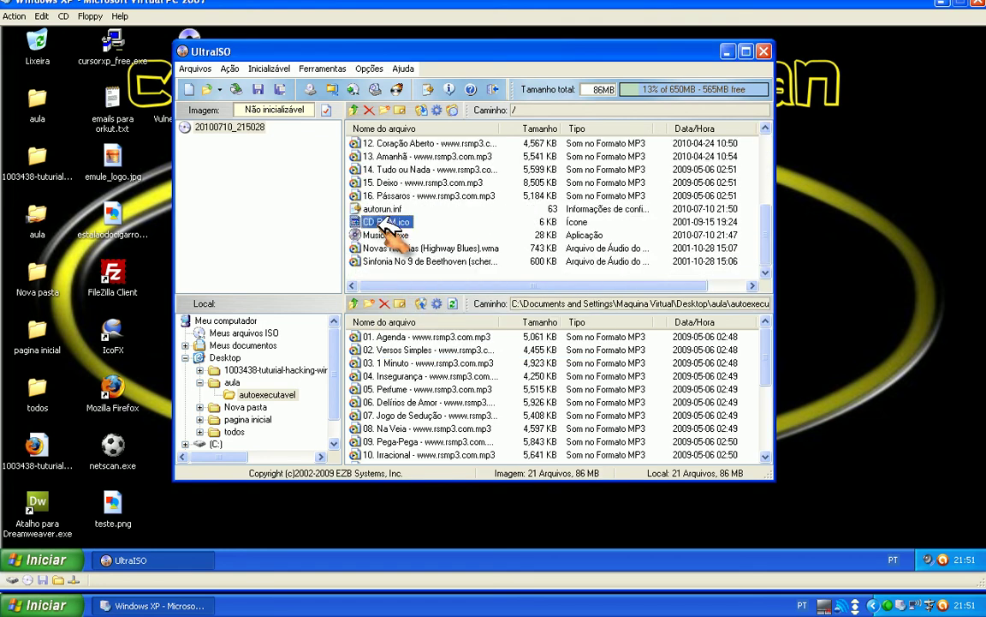
pyautogui.keyDown('ctrl'); pyautogui.click(387, 234); pyautogui.keyUp('ctrl')
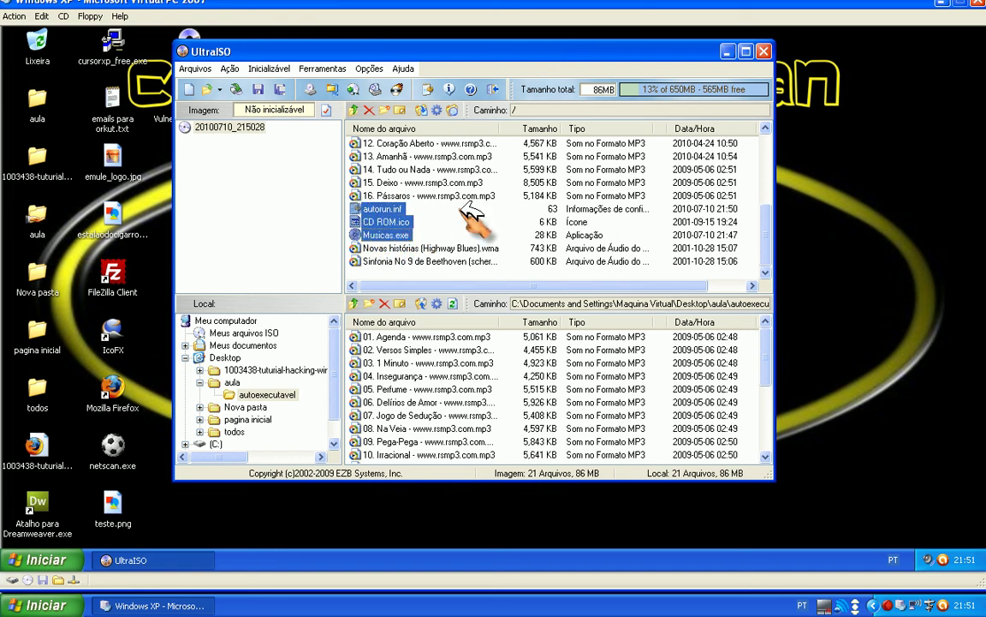
pyautogui.rightClick(386, 225)
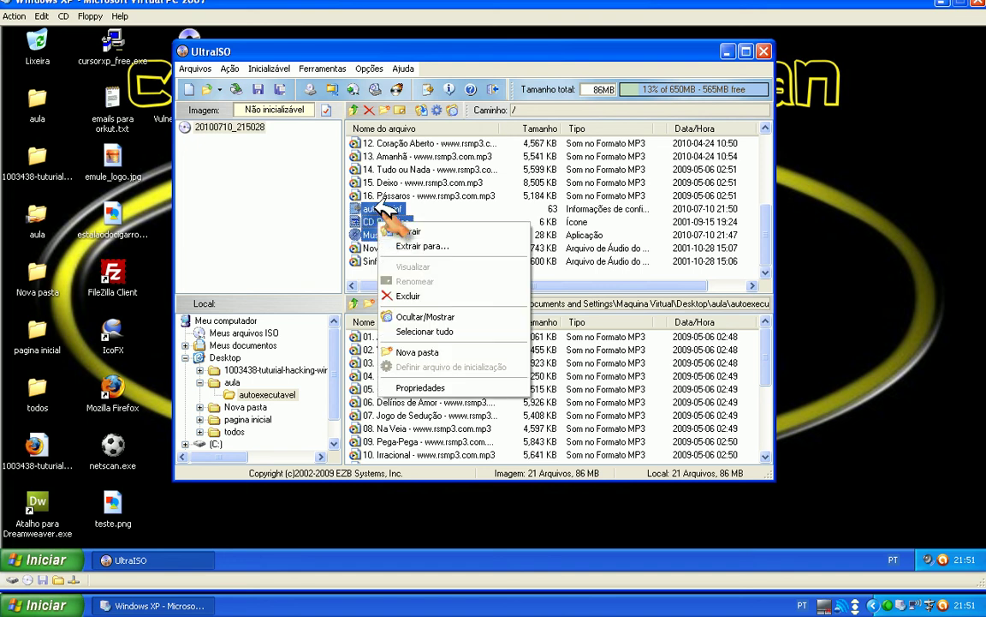
pyautogui.click(422, 388)
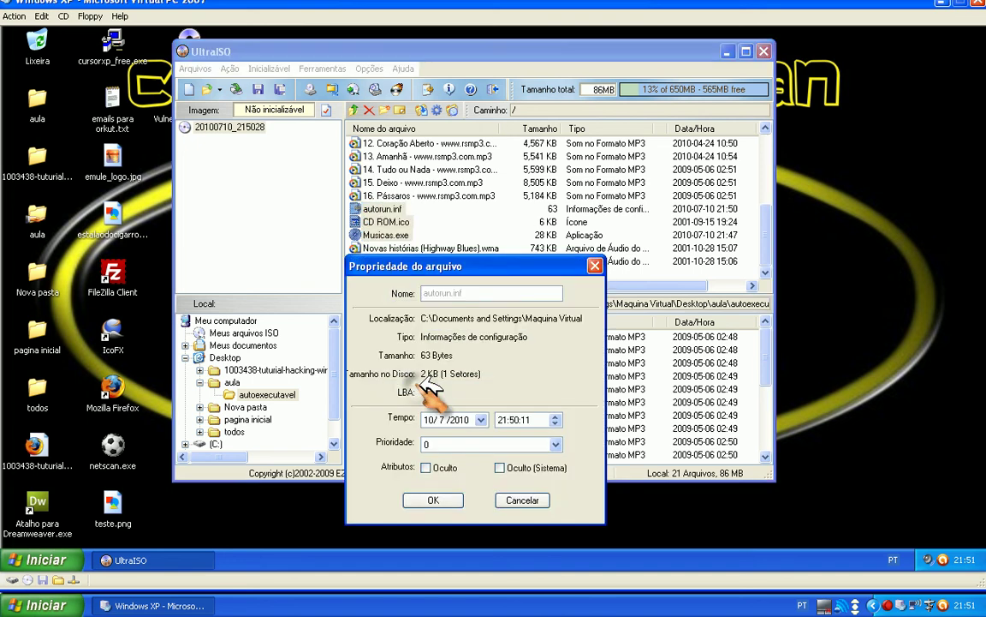
pyautogui.click(434, 501)
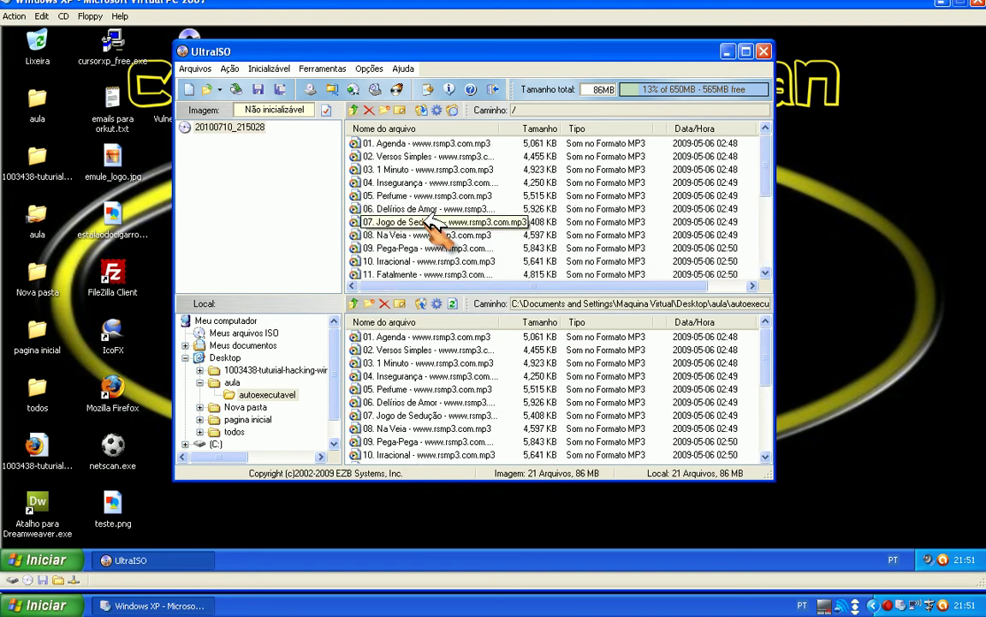
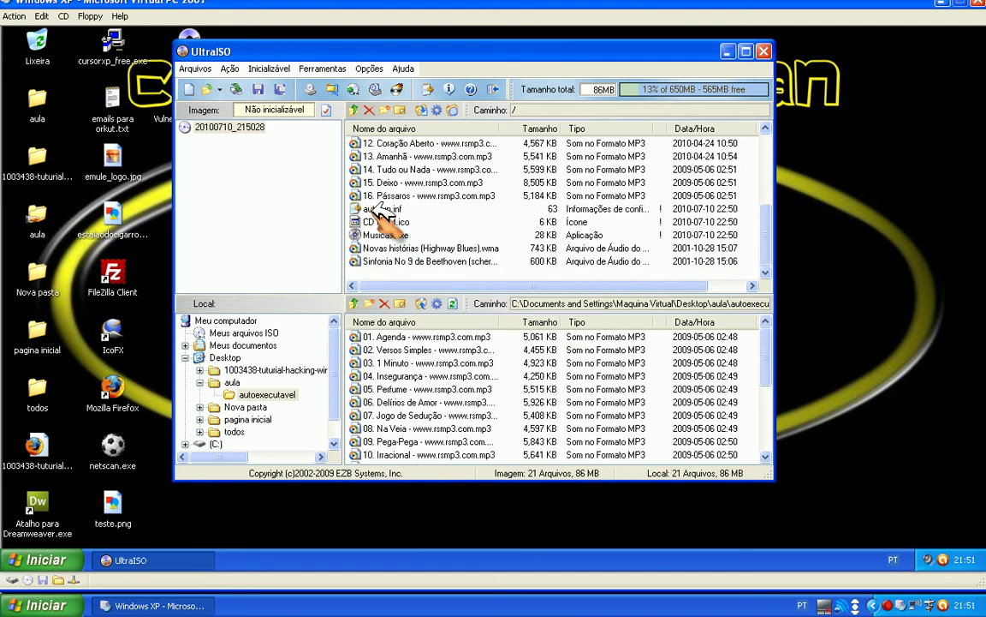
# Rename the disc image's volume label to "Musicas mp3"
pyautogui.scroll(3, 377, 205)
pyautogui.click(226, 128)
pyautogui.click(220, 130)
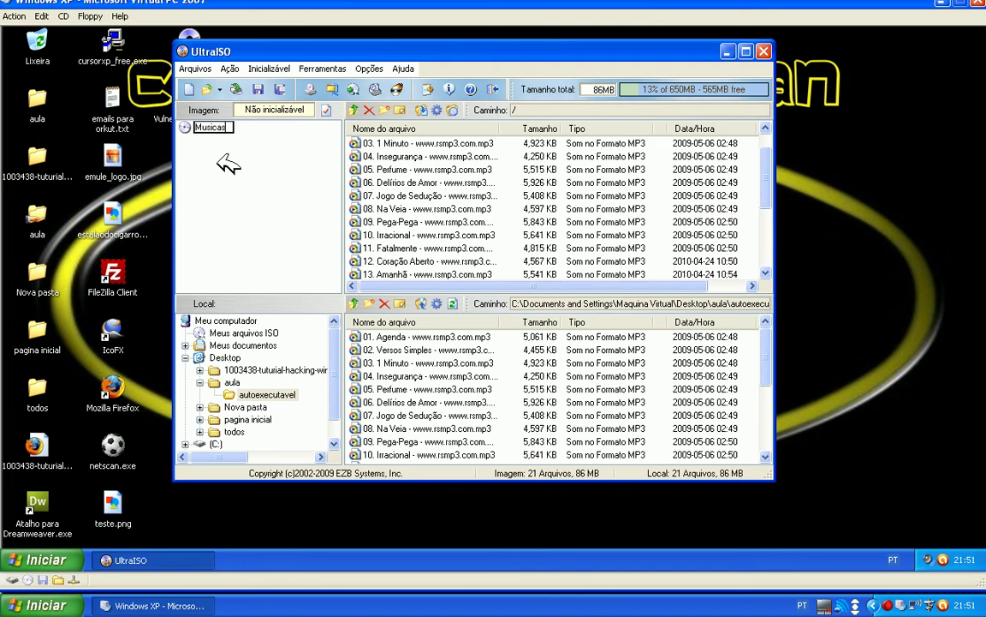
pyautogui.press('Return')
# Save the disc image on the Desktop as the standard ISO file "Musicas mp3" and close UltraISO
pyautogui.click(195, 69)
pyautogui.click(228, 166)
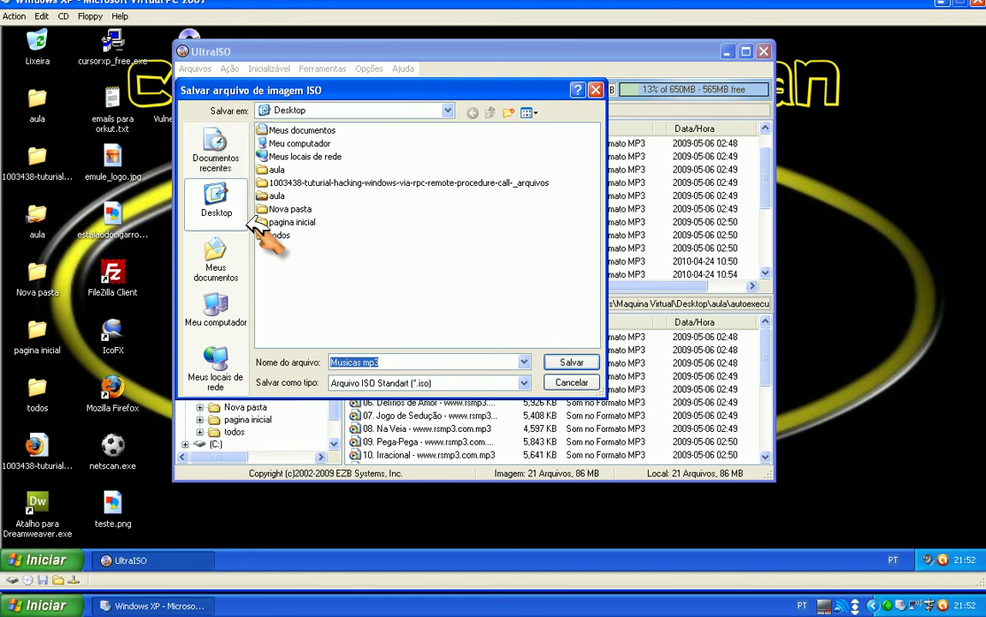
pyautogui.click(569, 362)
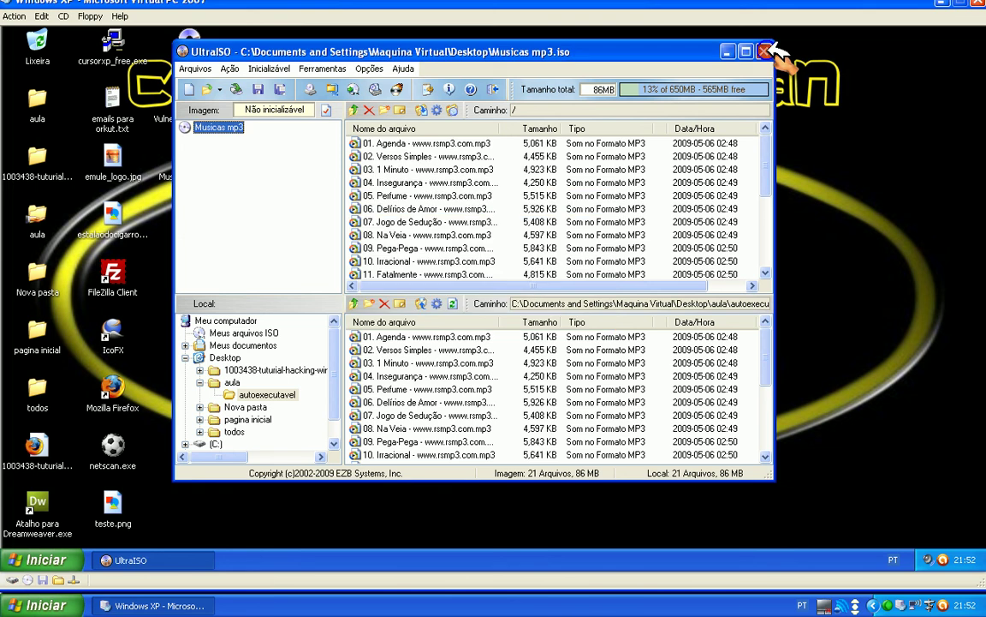
pyautogui.click(765, 52)
# Place Musicas mp3.iso mid-desktop in the virtual machine, uncover the host desktop and copy the file onto it
pyautogui.moveTo(190, 160); pyautogui.dragTo(493, 276)
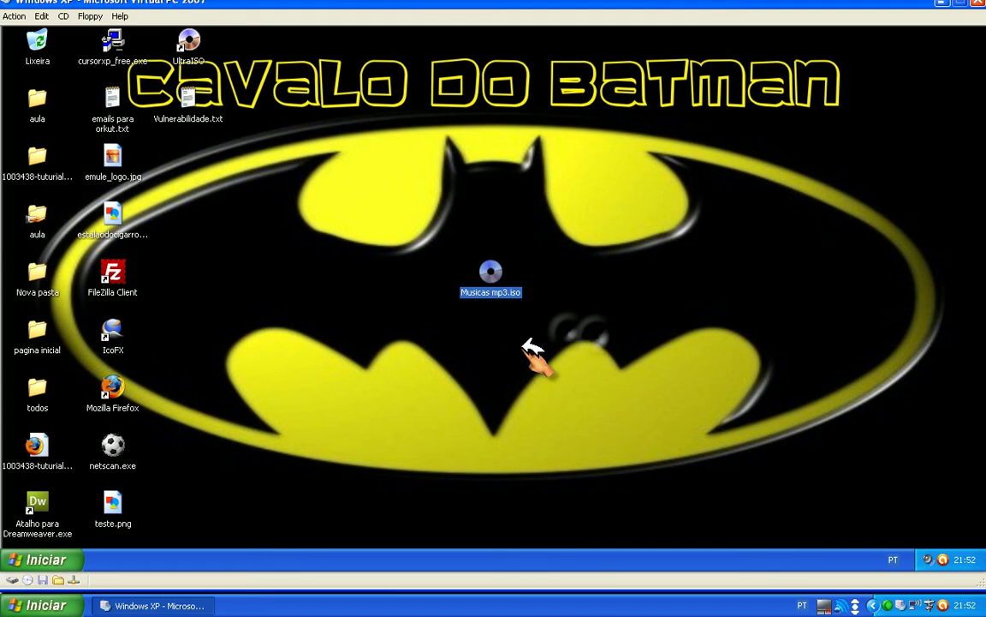
pyautogui.moveTo(446, 4); pyautogui.dragTo(702, 16)
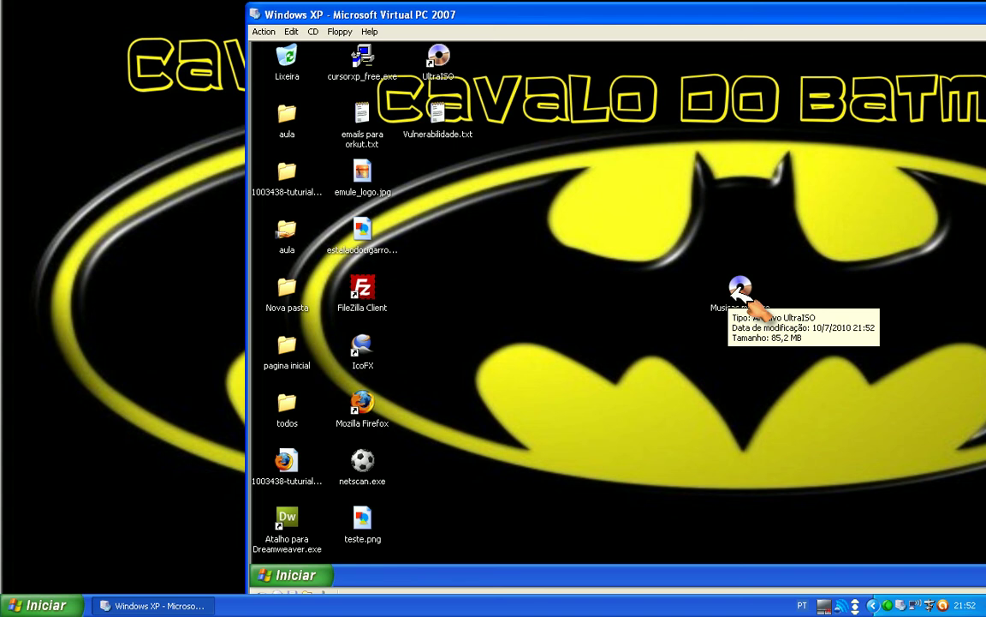
pyautogui.rightClick(177, 275)
pyautogui.click(738, 285)
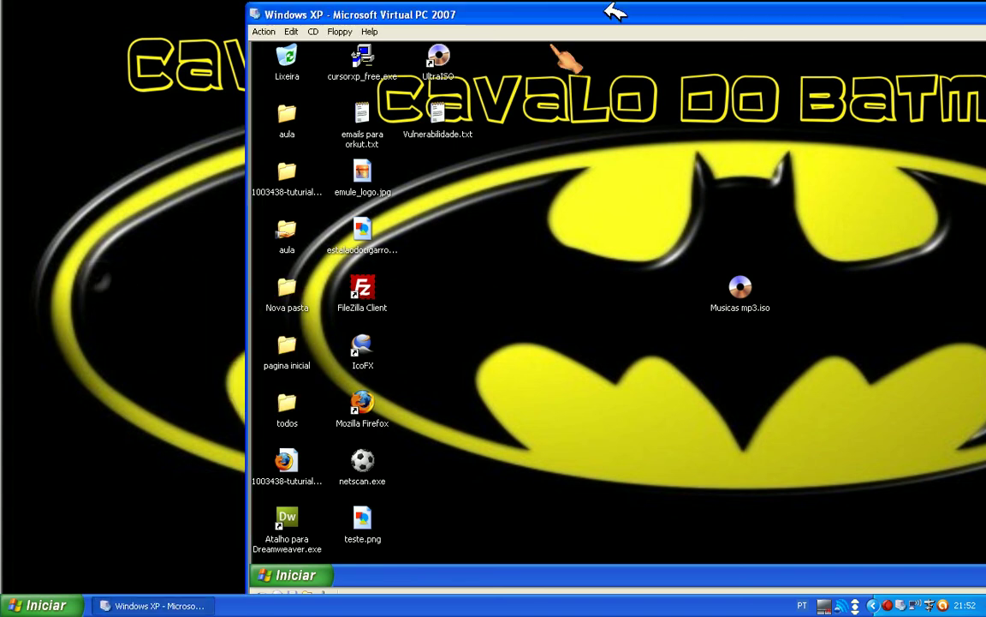
pyautogui.moveTo(749, 293); pyautogui.dragTo(102, 308)
# Move the virtual machine window back over the host desktop, minimize and restore it, and adjust its position to reveal its lower edge
pyautogui.moveTo(624, 16); pyautogui.dragTo(419, 9)
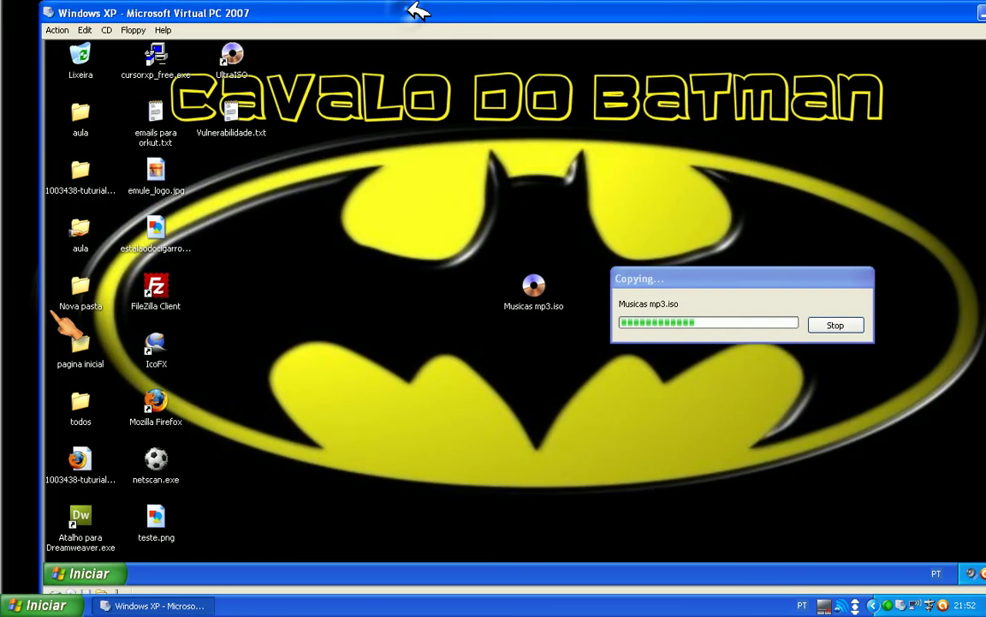
pyautogui.moveTo(880, 7); pyautogui.dragTo(833, 9)
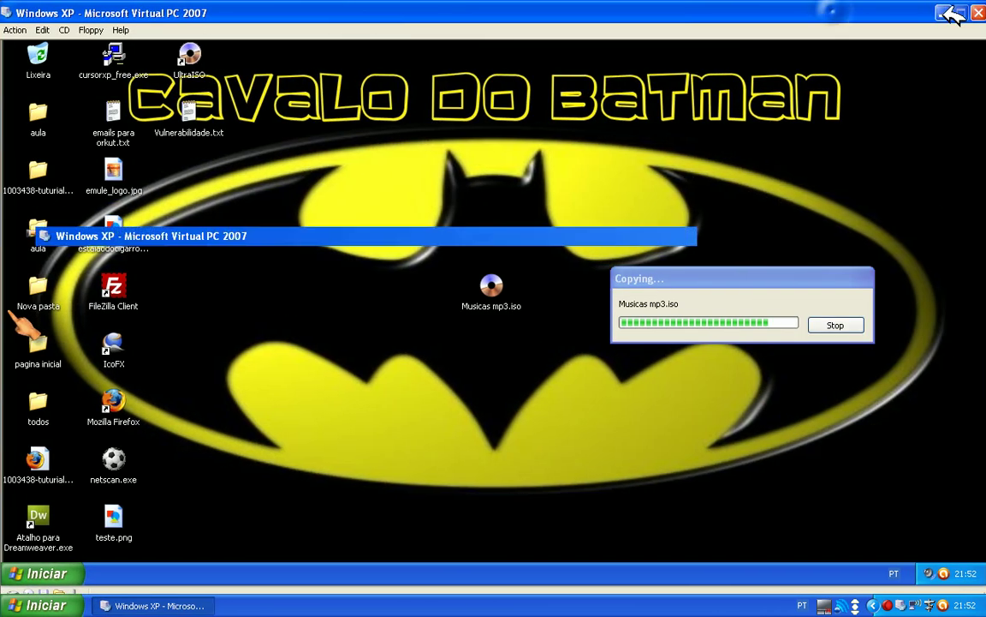
pyautogui.click(944, 11)
pyautogui.click(154, 606)
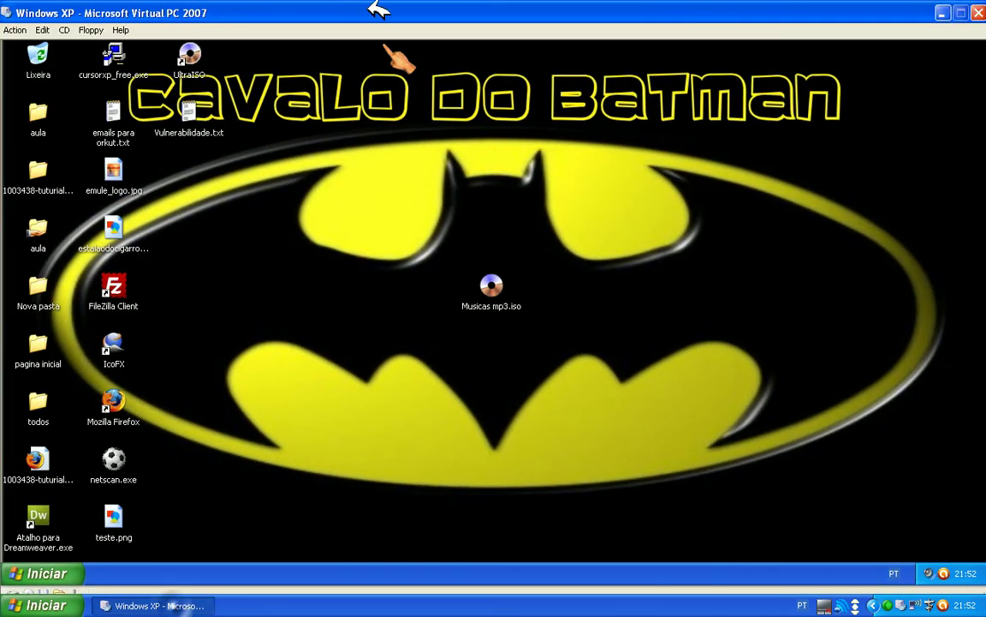
pyautogui.moveTo(388, 10); pyautogui.dragTo(376, 5)
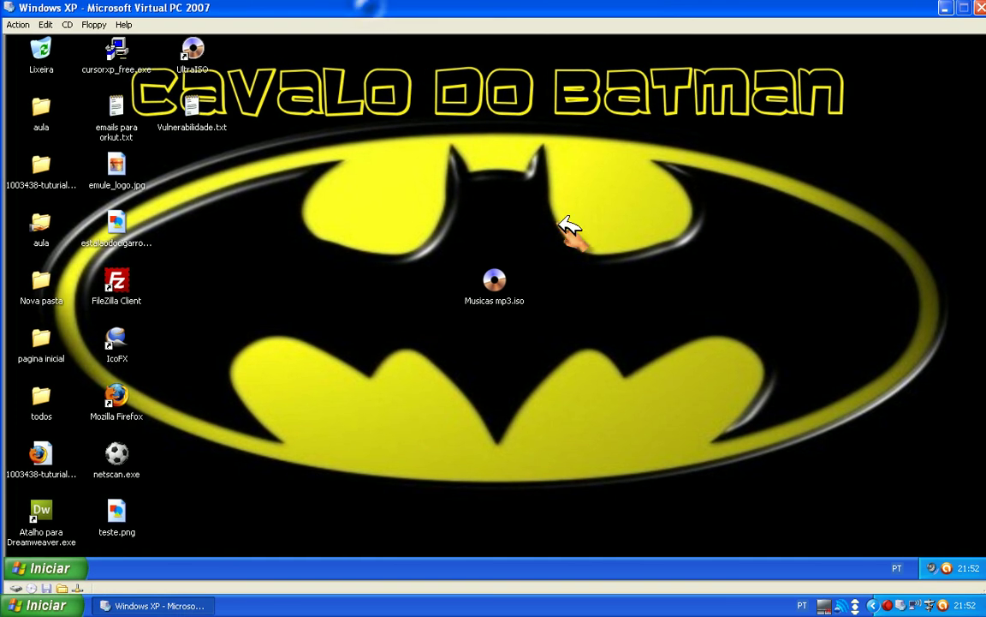
# Capture Musicas mp3.iso from the host desktop as the virtual machine's CD
pyautogui.click(70, 24)
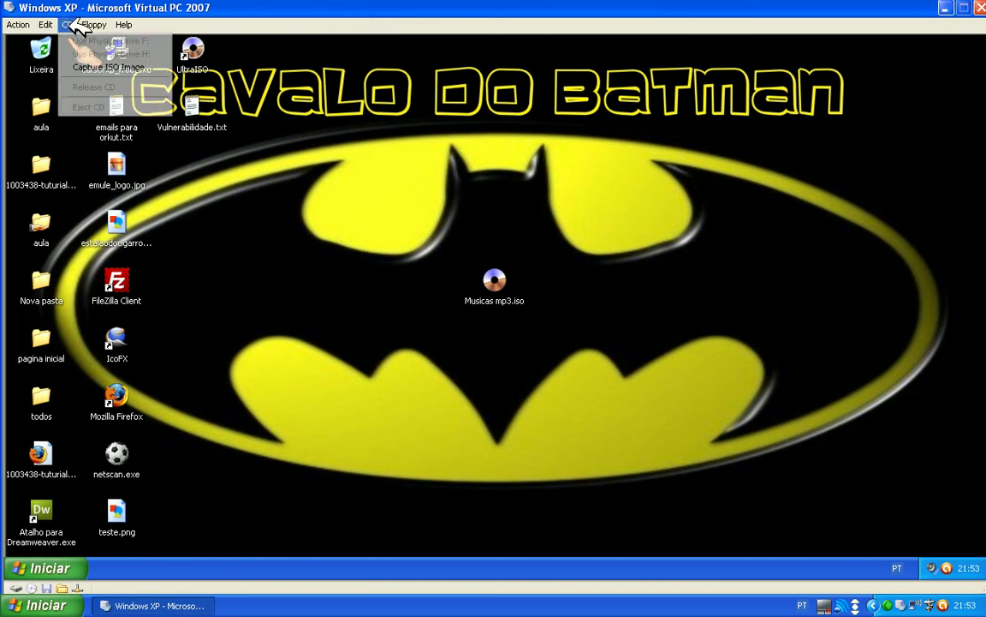
pyautogui.click(127, 68)
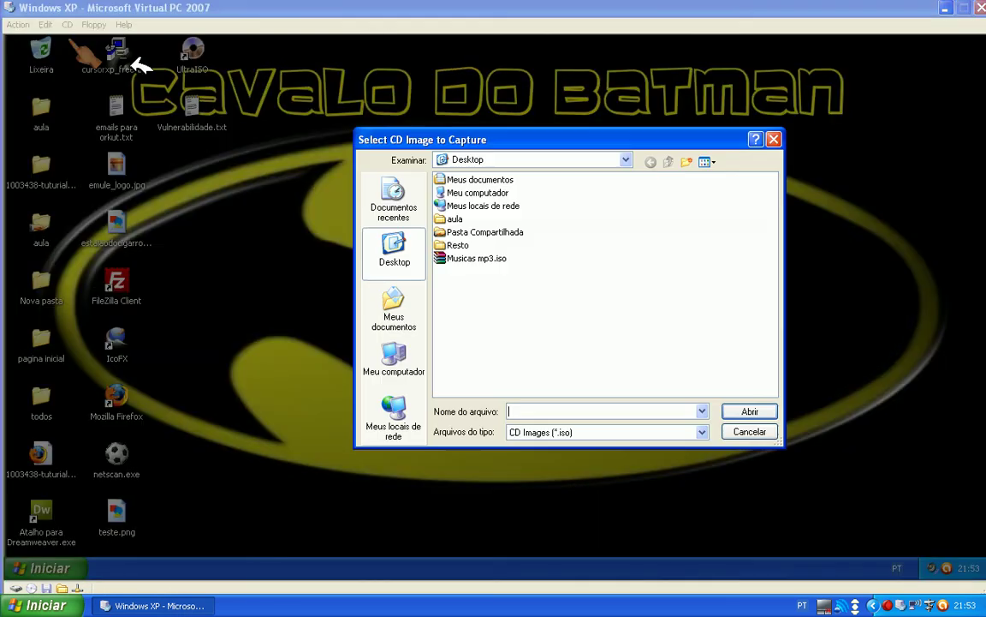
pyautogui.click(462, 261)
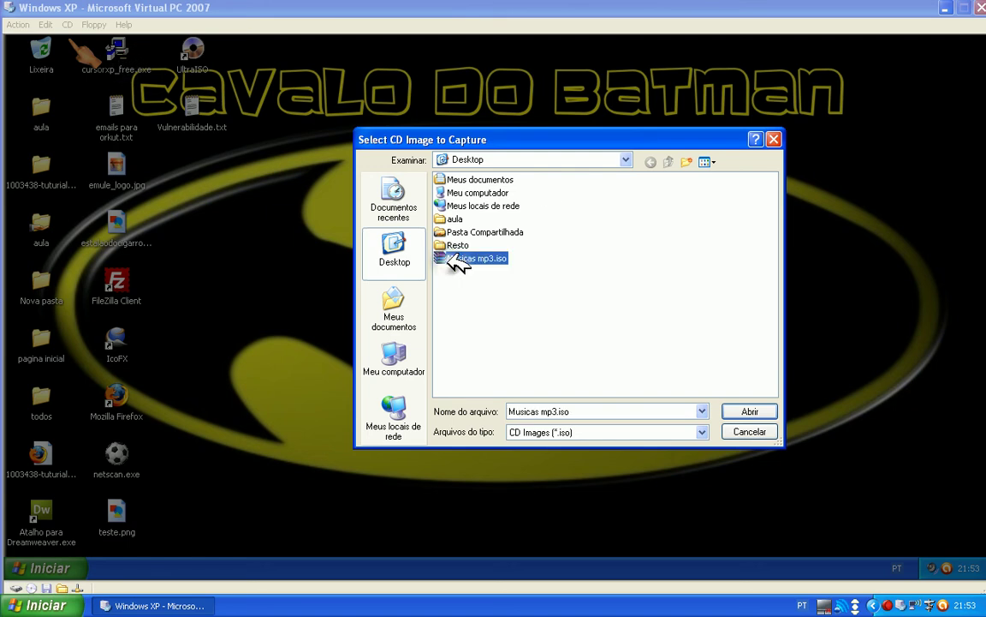
pyautogui.click(749, 411)
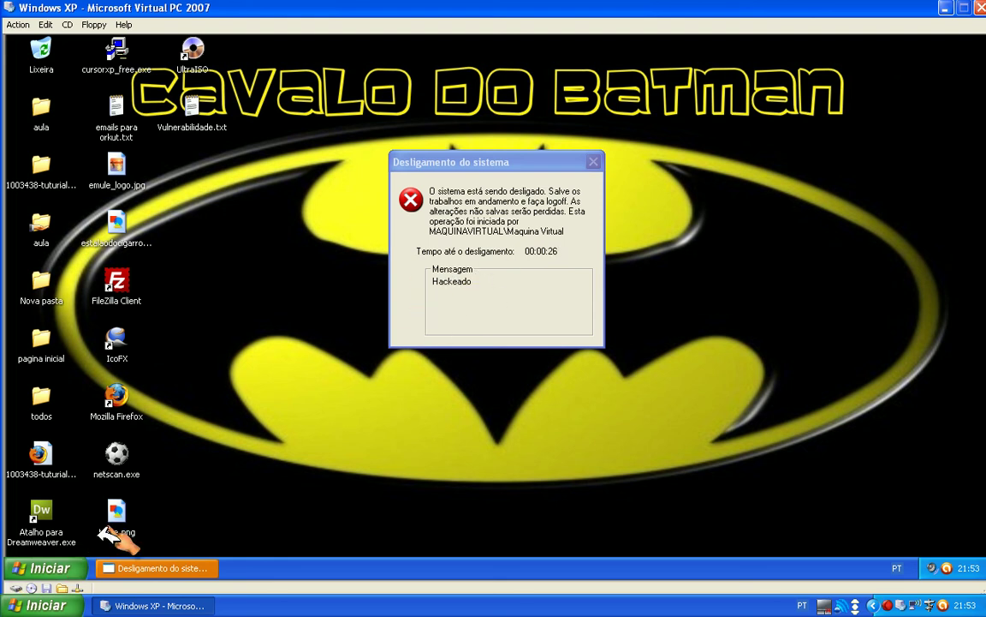
# Abort the pending system shutdown in the virtual machine by running "shutdown -a"
pyautogui.click(50, 568)
pyautogui.click(198, 501)
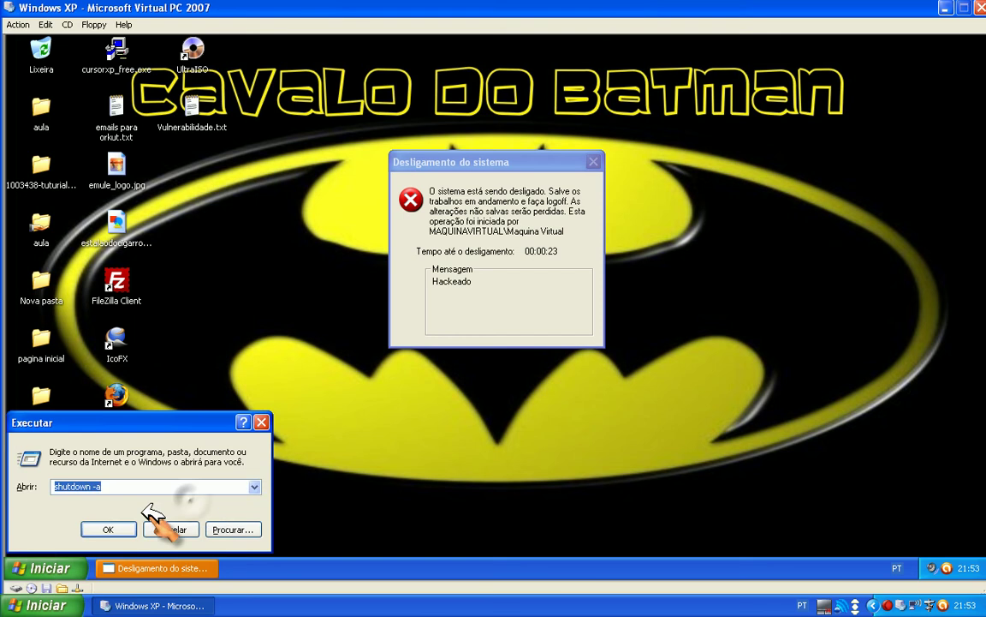
pyautogui.click(120, 527)
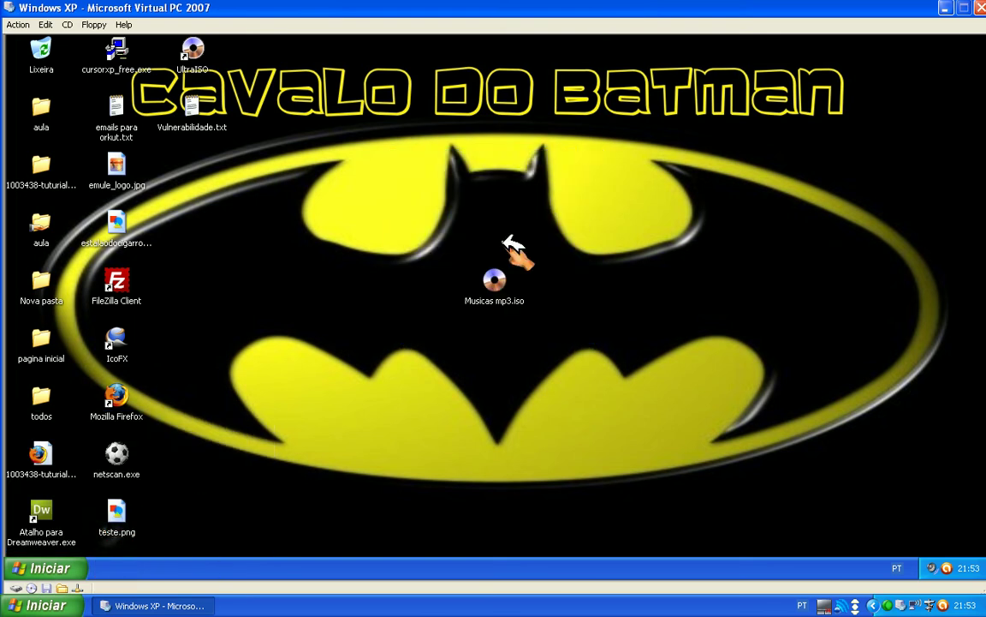
# Start the Windows Firewall service from the virtual machine's Control Panel and set the firewall to Ativado (recomendável)
pyautogui.click(50, 568)
pyautogui.moveTo(176, 381); pyautogui.dragTo(220, 381)
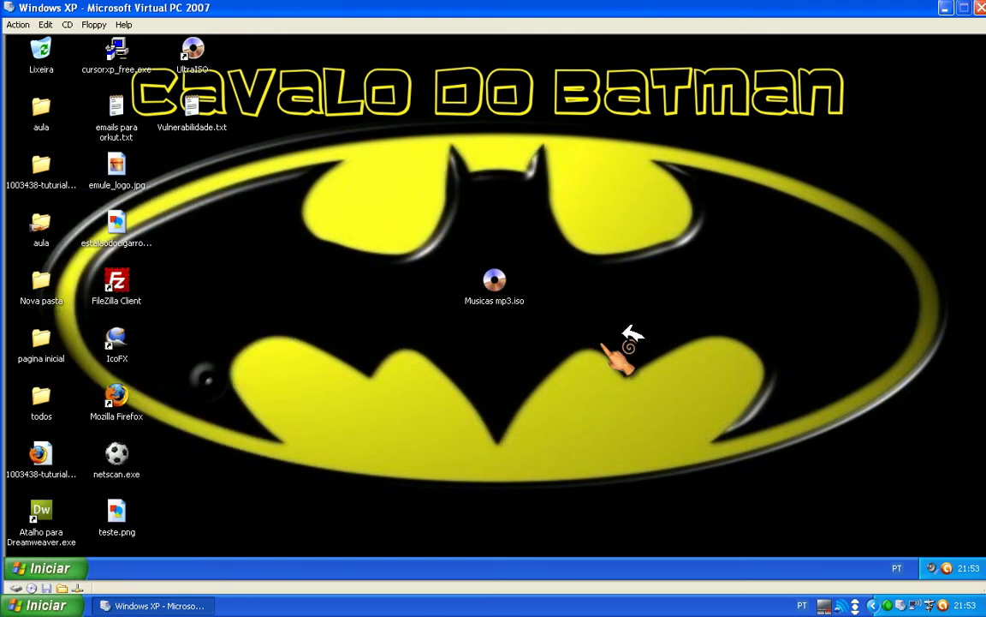
pyautogui.moveTo(476, 107); pyautogui.dragTo(480, 69)
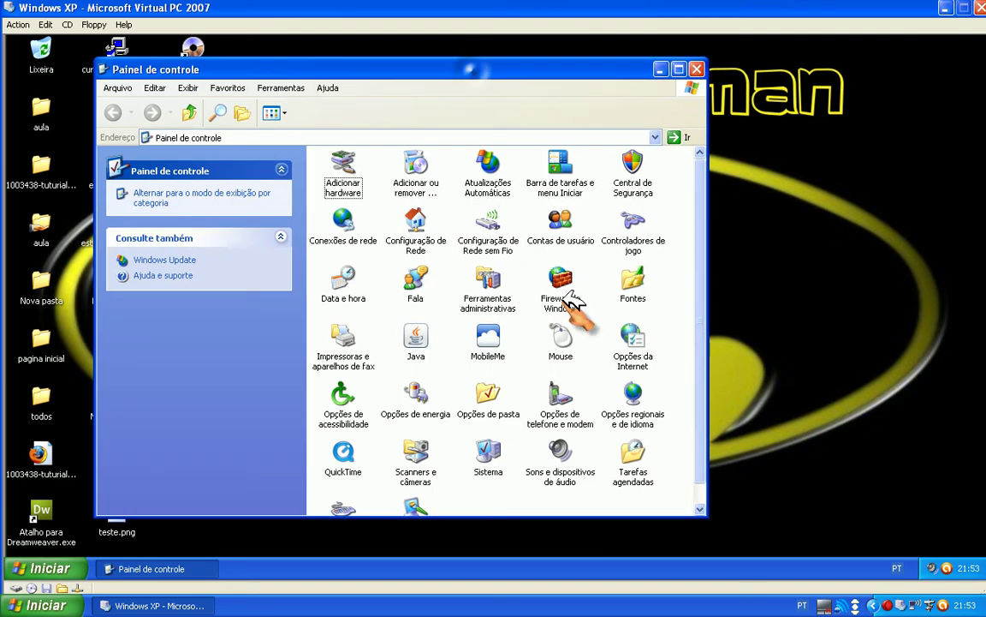
pyautogui.click(561, 281)
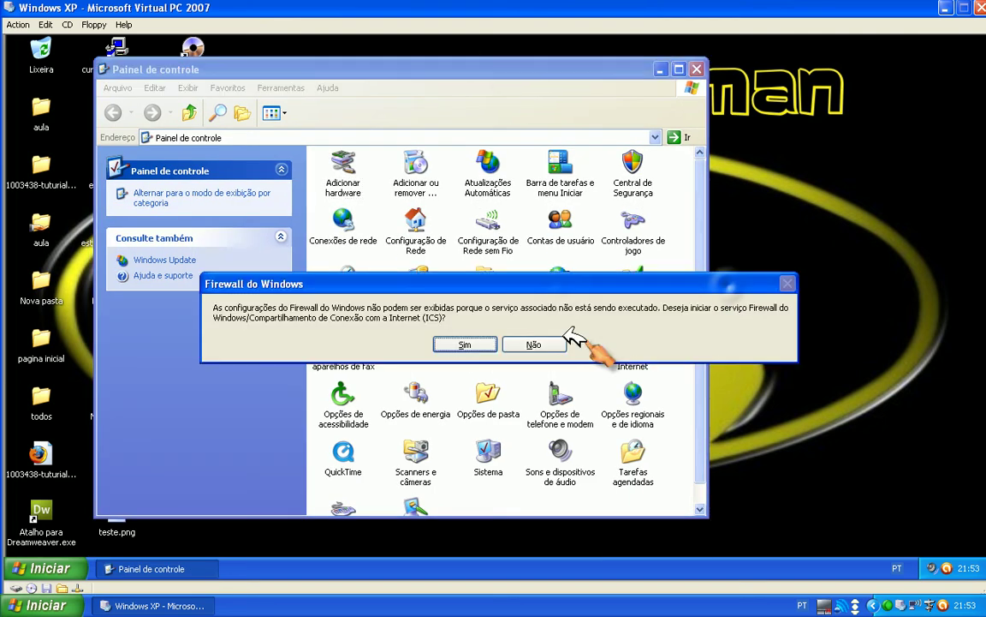
pyautogui.click(482, 344)
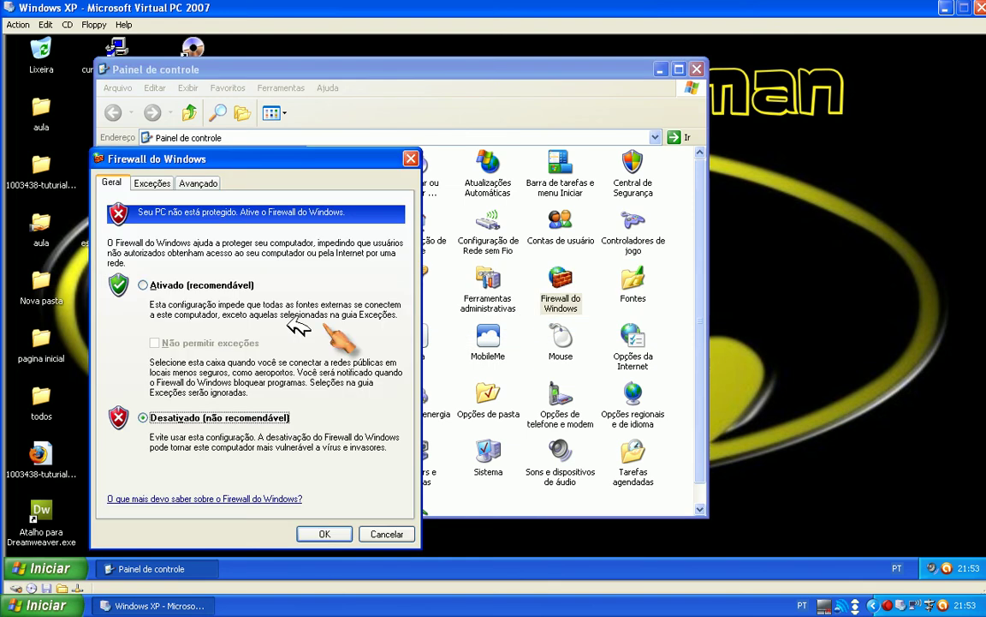
pyautogui.click(145, 285)
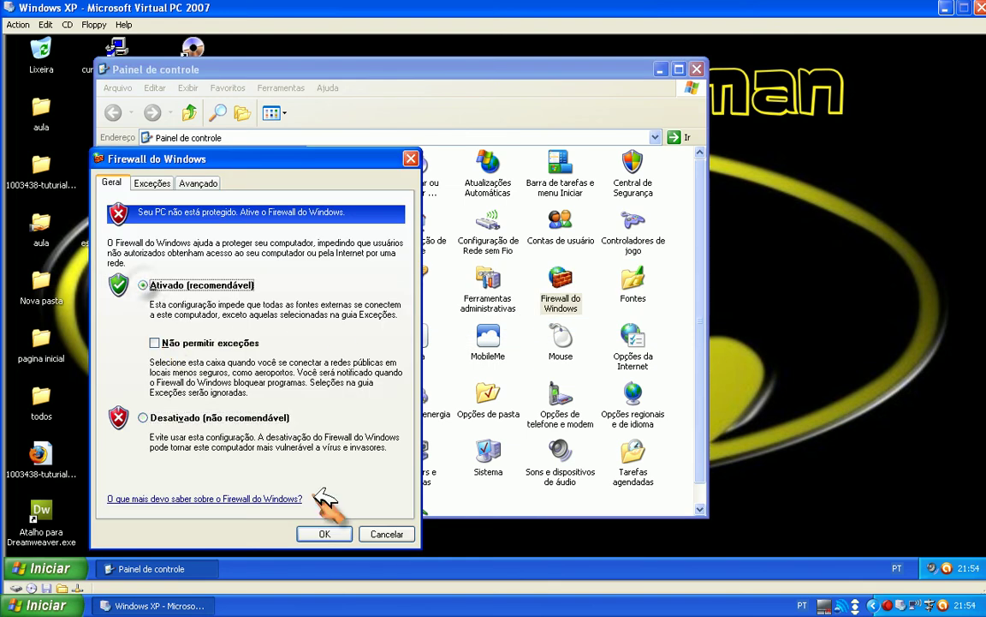
pyautogui.click(325, 533)
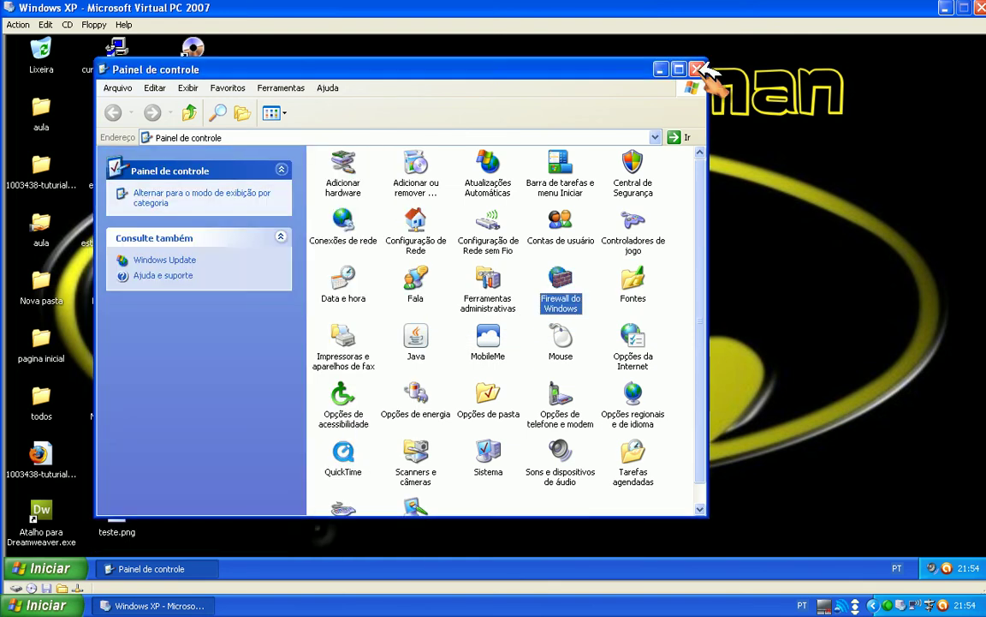
# Check Firewall do Windows in the virtual machine's Control Panel once more and close the windows
pyautogui.click(45, 568)
pyautogui.click(233, 377)
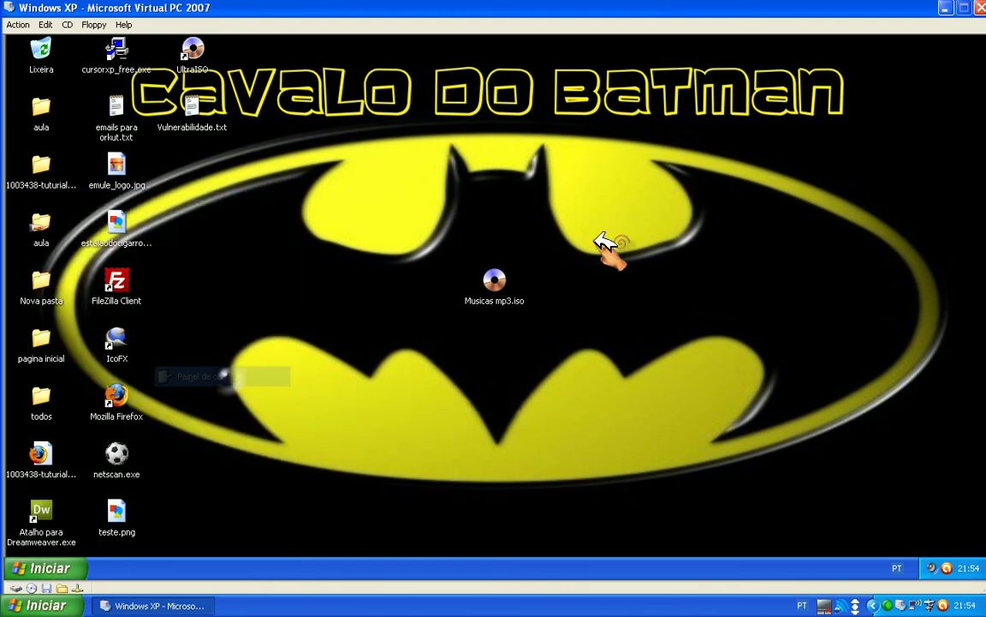
pyautogui.doubleClick(563, 276)
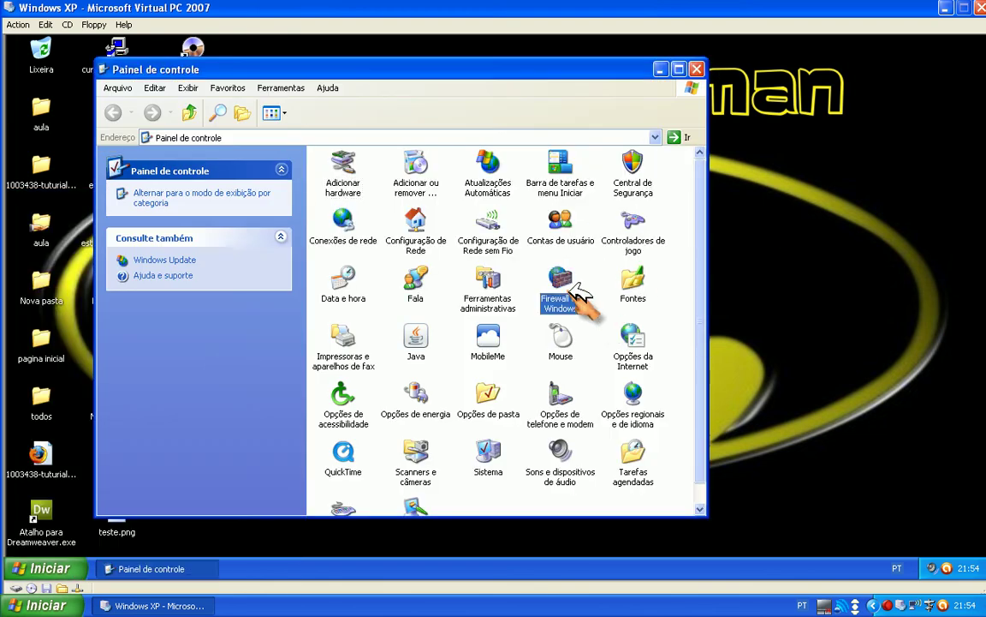
pyautogui.click(697, 69)
pyautogui.click(291, 489)
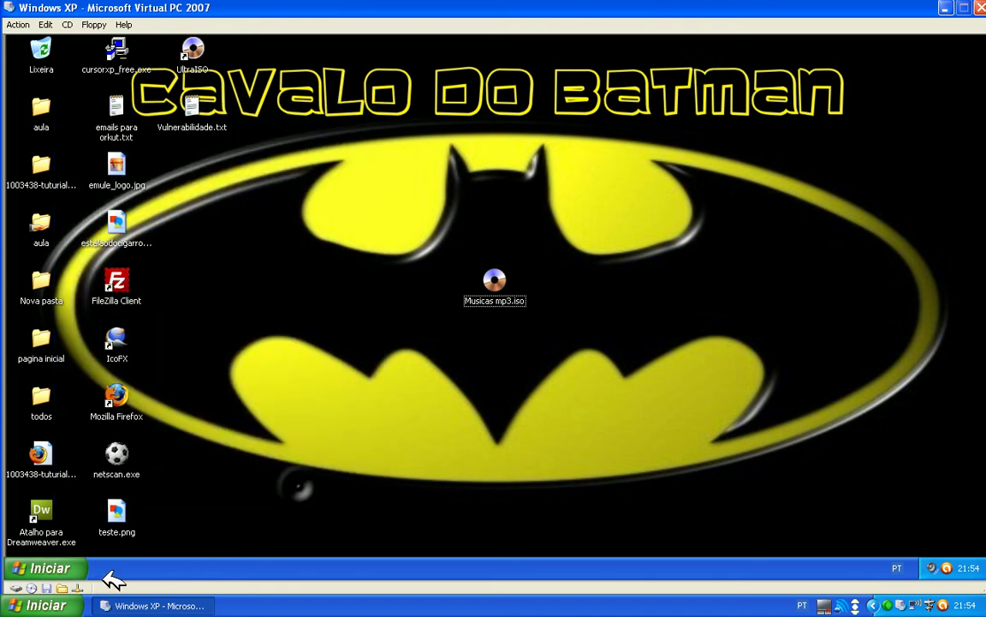
# Mount Musicas mp3.iso from the host desktop again as the virtual machine's CD image
pyautogui.click(68, 24)
pyautogui.click(90, 67)
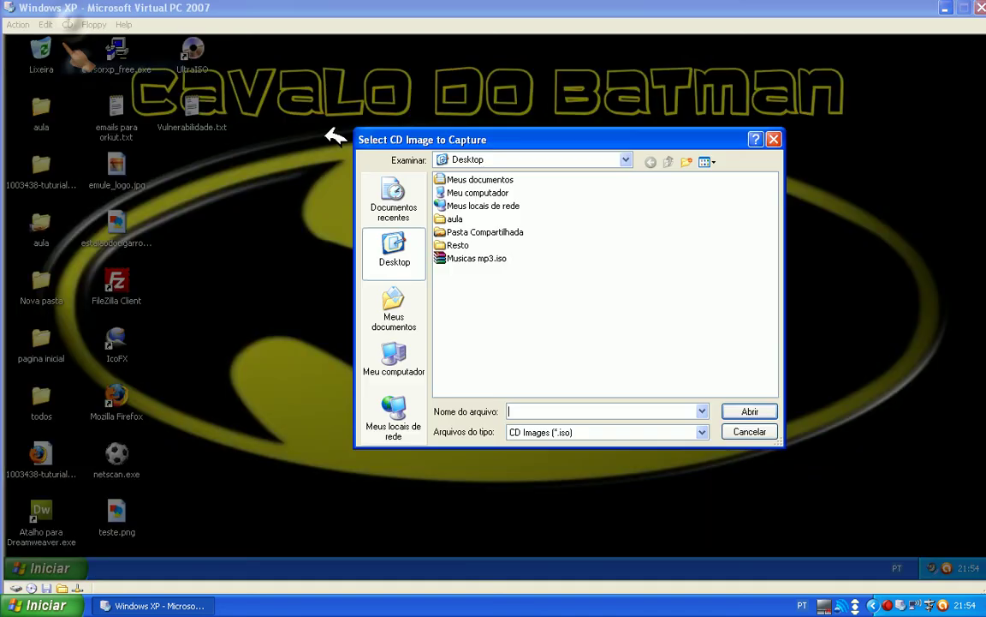
pyautogui.click(768, 409)
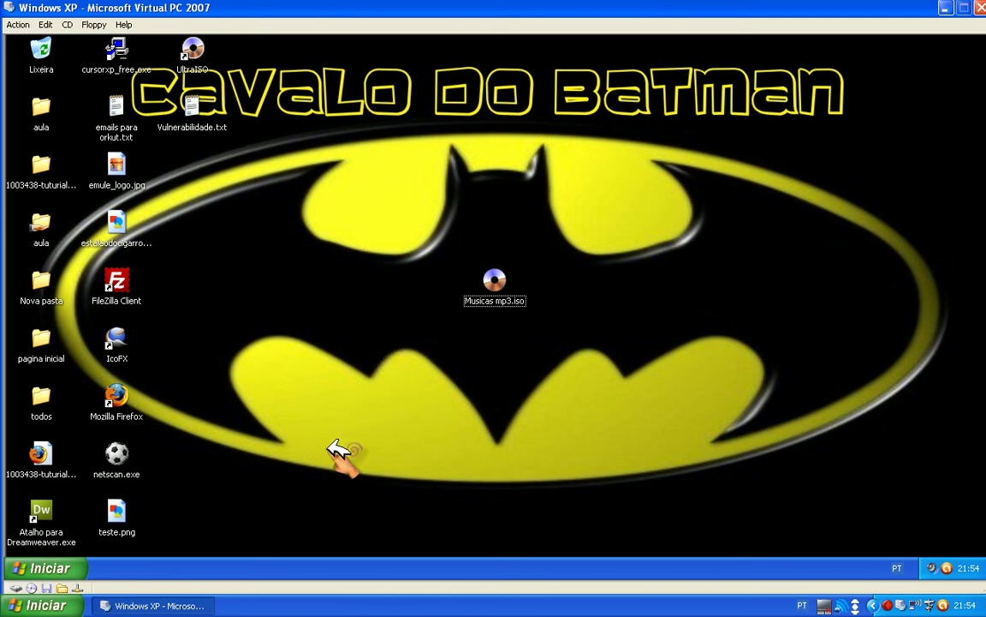
# Run "shutdown -a" again in the virtual machine to cancel the new shutdown countdown
pyautogui.click(47, 568)
pyautogui.click(204, 500)
pyautogui.click(120, 529)
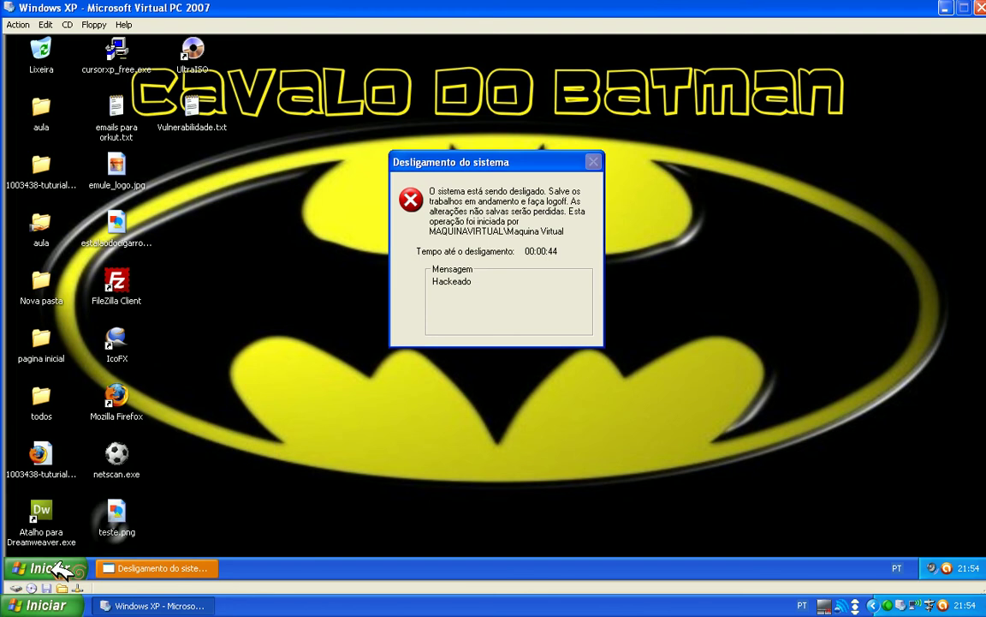
# Restart the Windows Firewall service, close the Control Panel and set the firewall back to Ativado (recomendável)
pyautogui.click(47, 568)
pyautogui.click(219, 377)
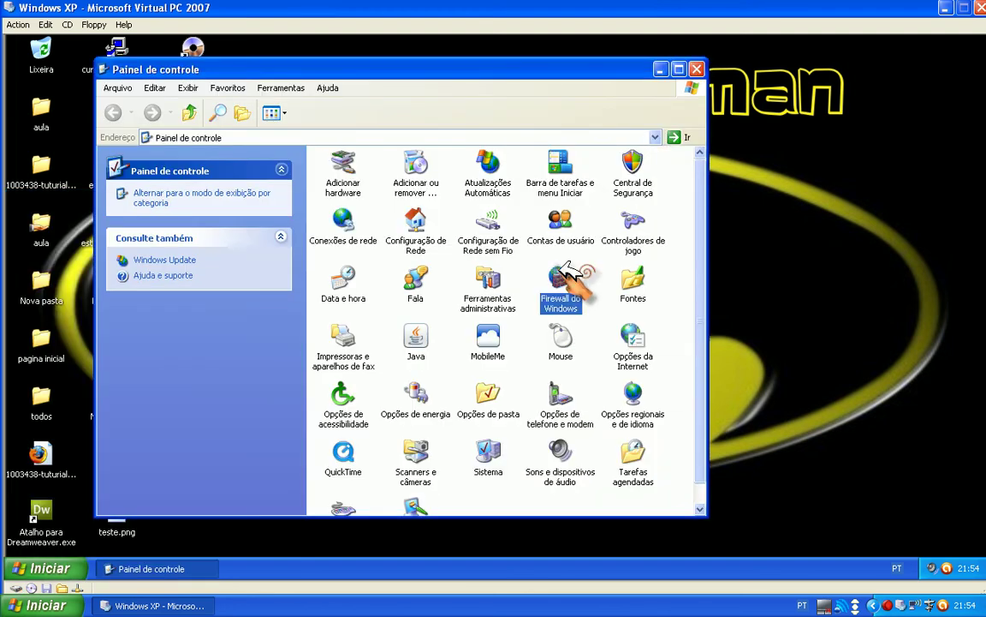
pyautogui.doubleClick(560, 273)
pyautogui.click(465, 345)
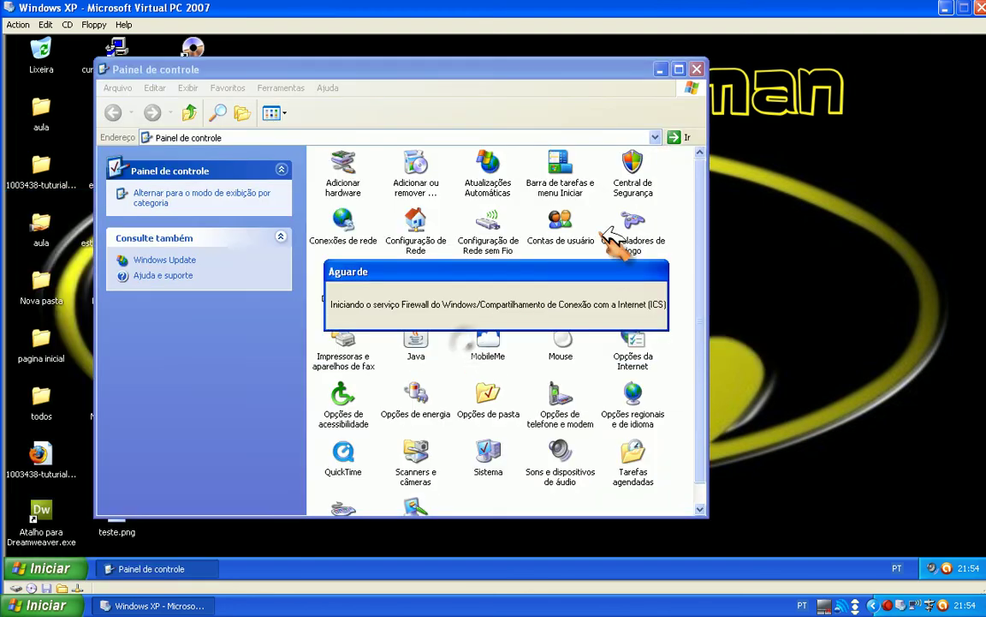
pyautogui.click(696, 67)
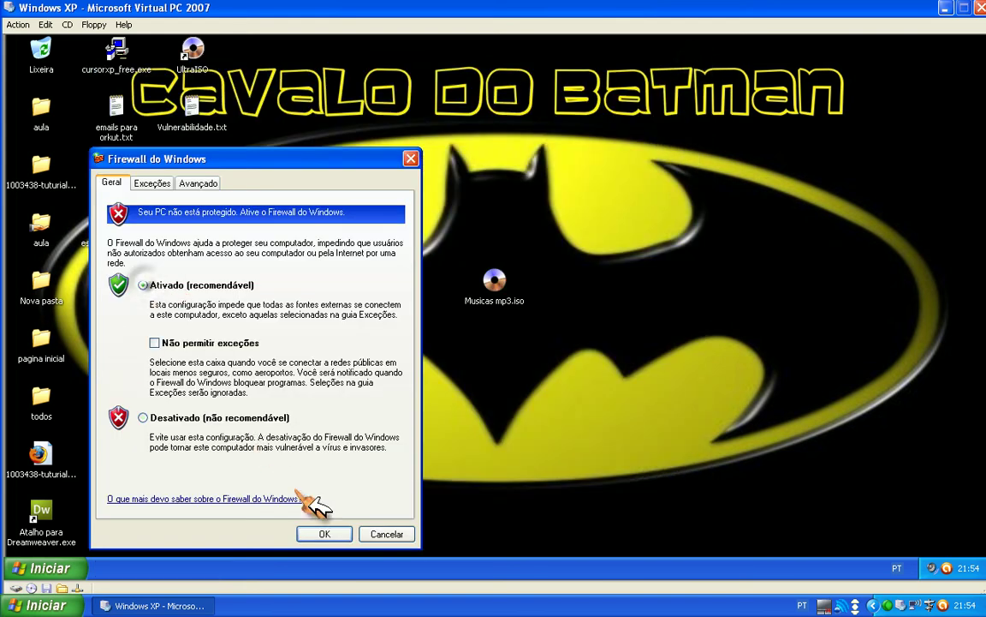
pyautogui.click(324, 532)
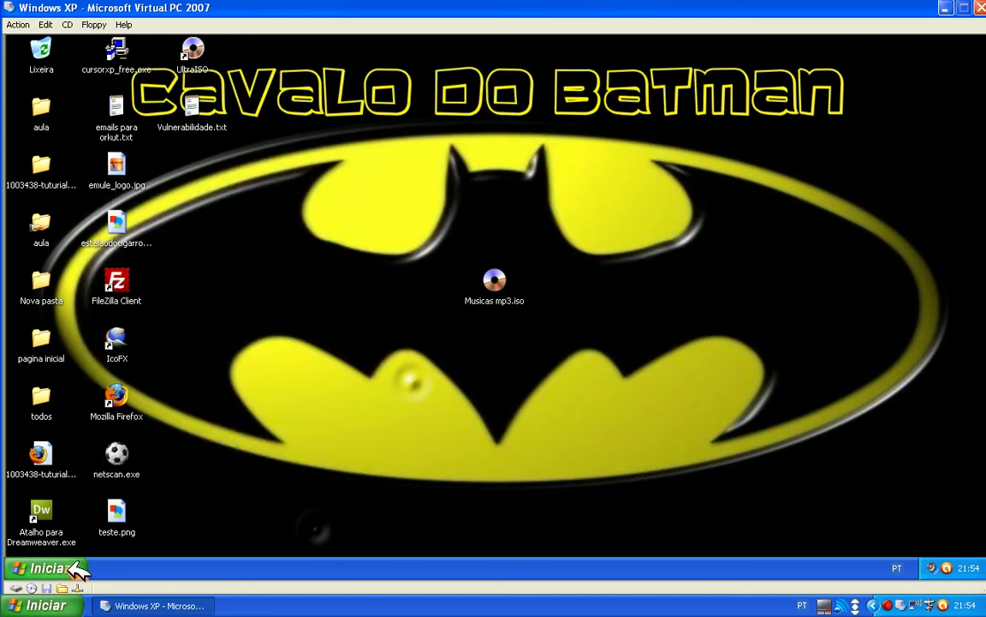
# Open Meu computador and explore the files on the Musicas mp3 (D:) disc
pyautogui.click(62, 567)
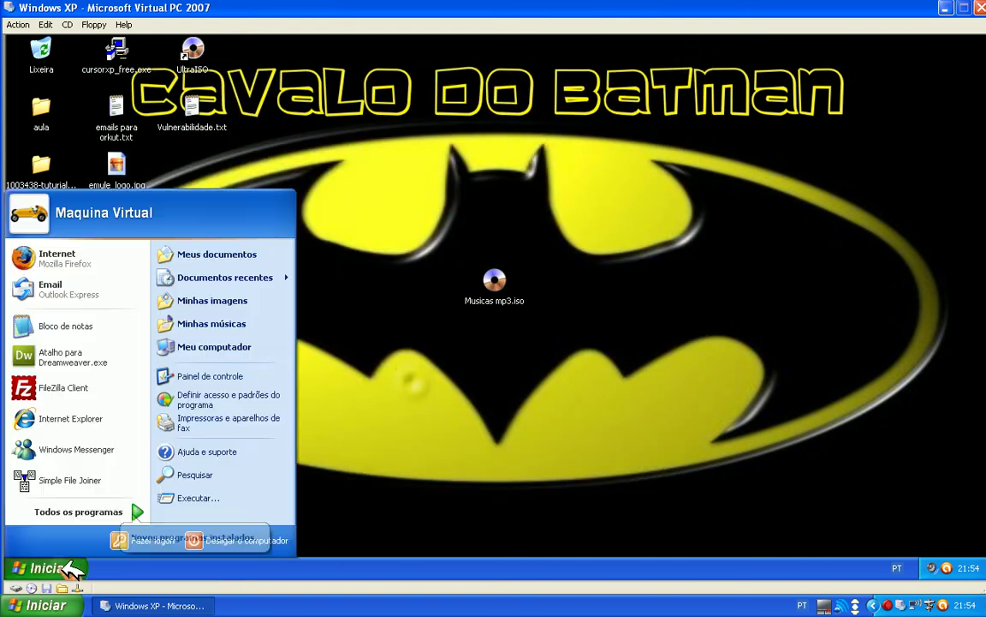
pyautogui.click(221, 347)
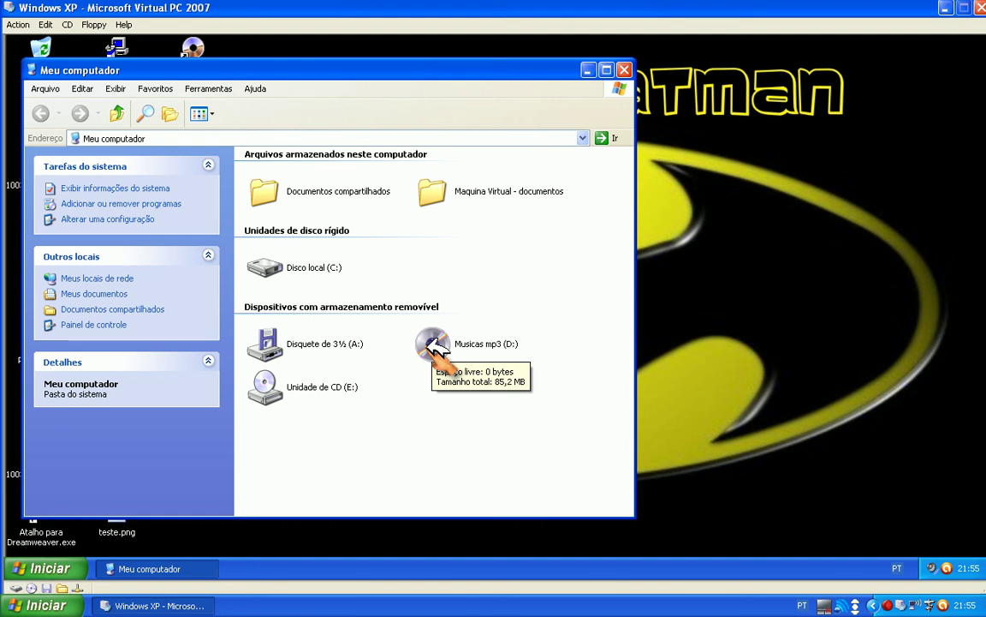
pyautogui.click(432, 345)
pyautogui.rightClick(435, 348)
pyautogui.click(486, 157)
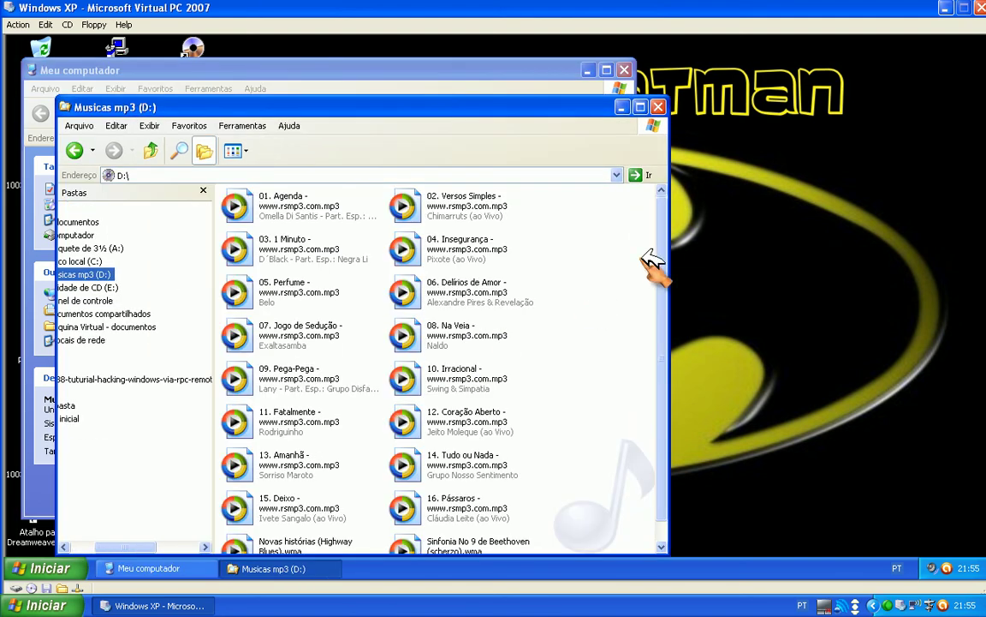
# Maximize the Musicas mp3 (D:) window to view the disc's tracks, and close it
pyautogui.moveTo(658, 237)
pyautogui.mouseDown()
pyautogui.moveTo(659, 274)
pyautogui.moveTo(668, 215)
pyautogui.moveTo(656, 251)
pyautogui.mouseUp()
pyautogui.click(641, 107)
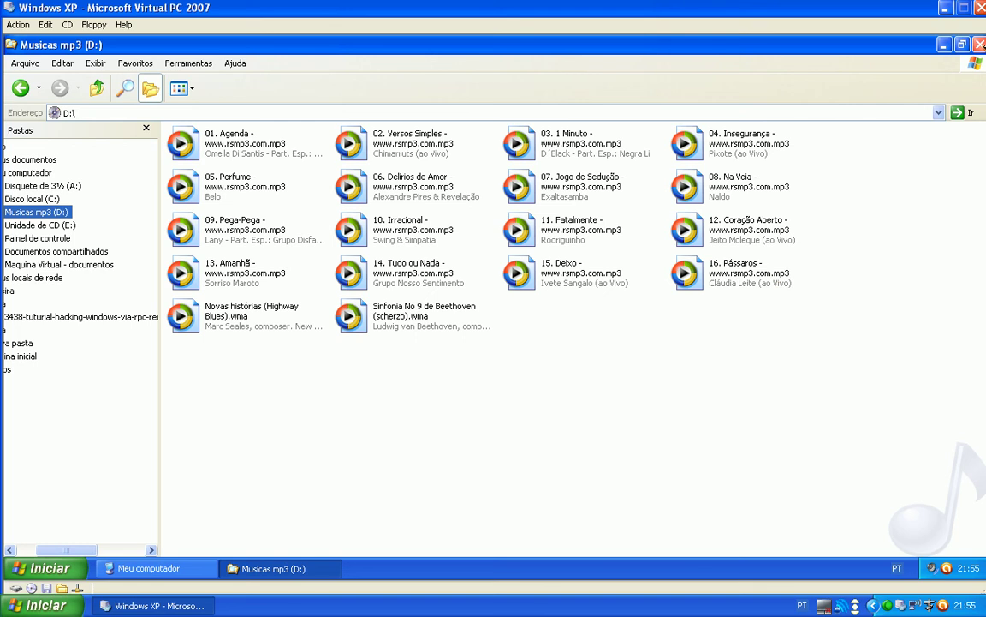
pyautogui.click(981, 45)
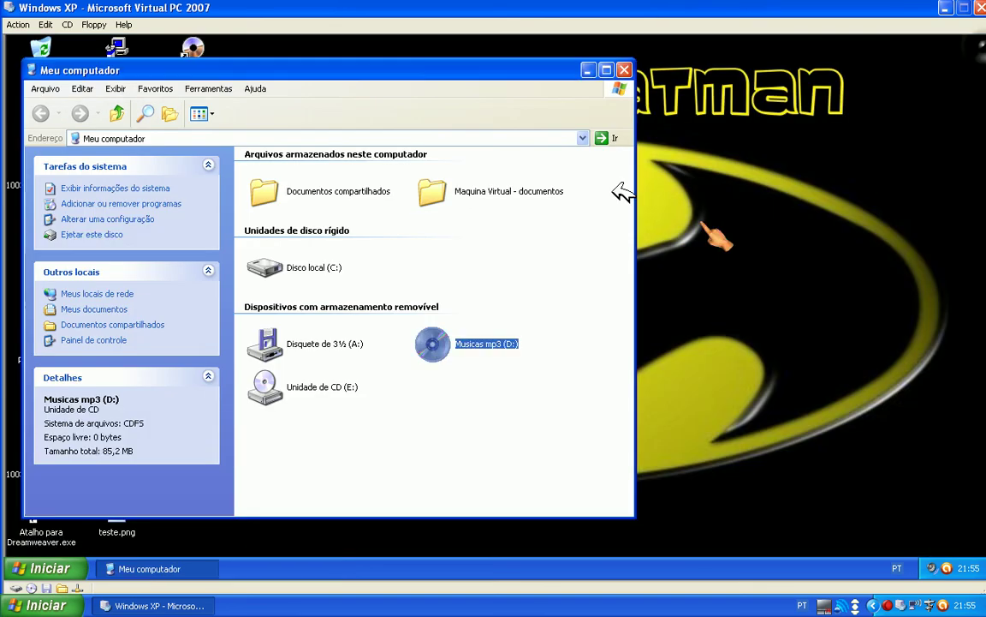
# Open the Musicas mp3 (D:) disc from Meu computador to trigger its autorun
pyautogui.click(497, 417)
pyautogui.click(446, 344)
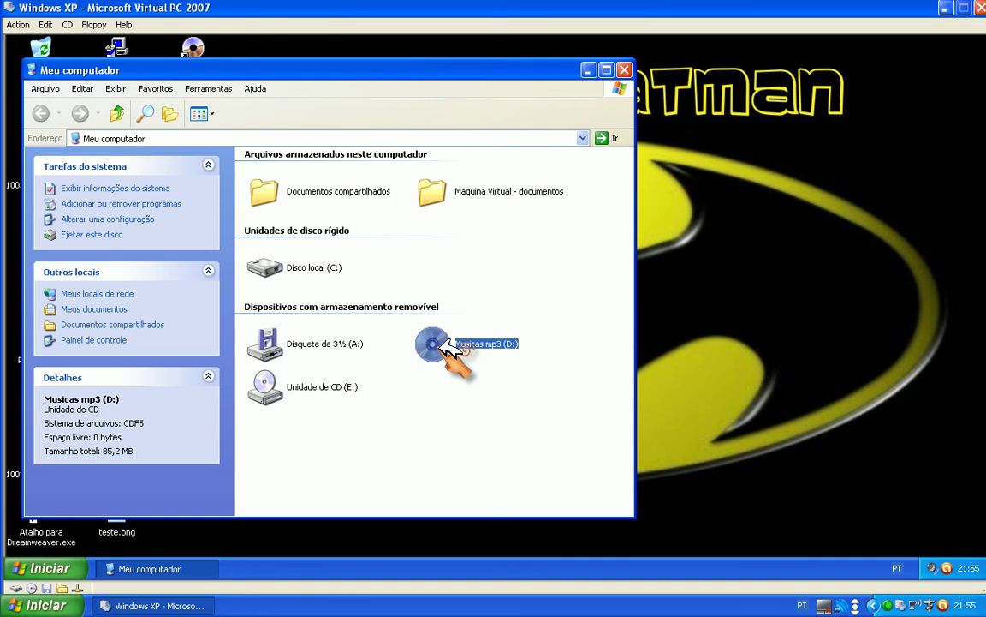
pyautogui.doubleClick(431, 358)
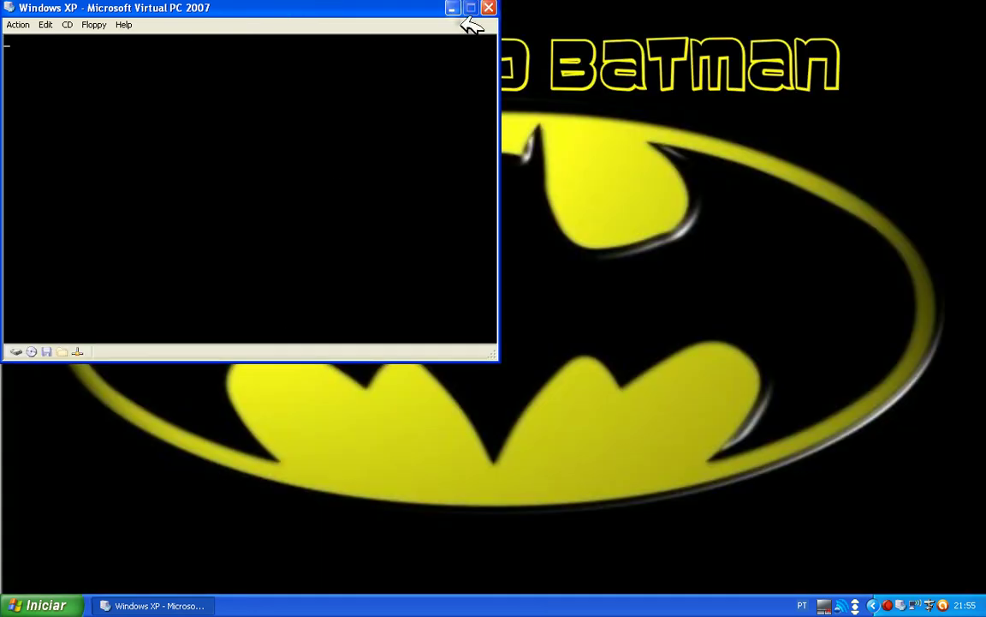
# Move the Virtual PC window toward the centre of the host desktop while the virtual machine restarts
pyautogui.moveTo(269, 6); pyautogui.dragTo(462, 25)
pyautogui.moveTo(395, 18); pyautogui.dragTo(490, 39)
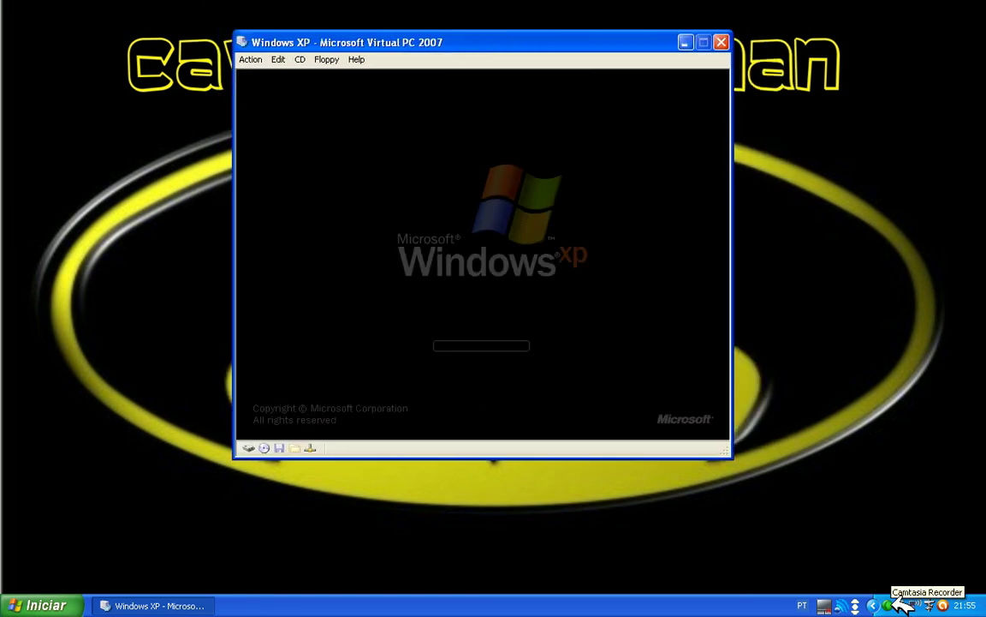
pyautogui.moveTo(452, 40); pyautogui.dragTo(428, 41)
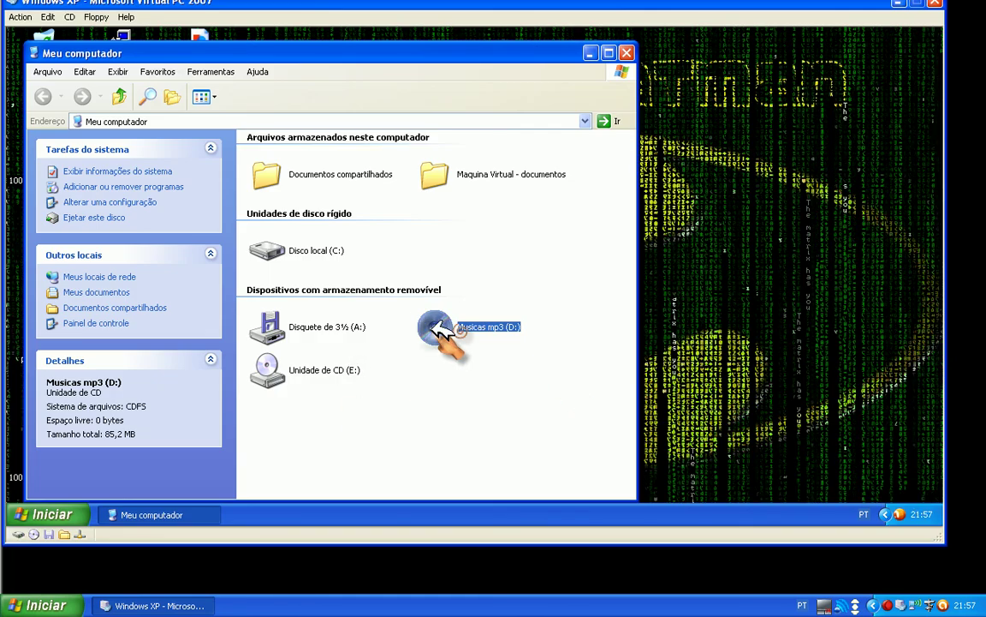
# Trigger the Musicas mp3 (D:) autorun again in the restarted virtual machine and cancel the shutdown with "shutdown -a"
pyautogui.doubleClick(435, 328)
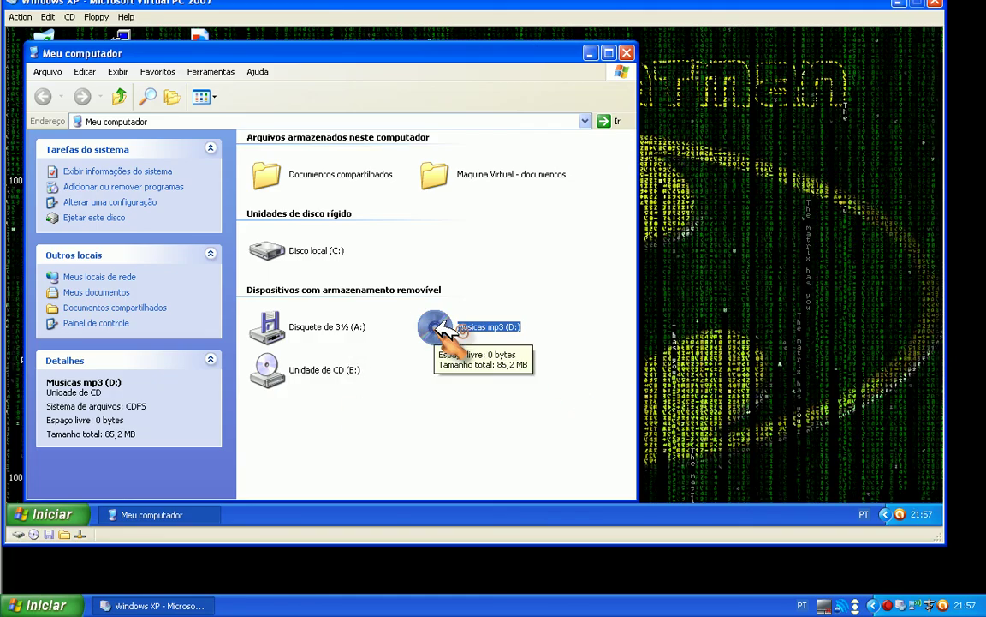
pyautogui.click(47, 514)
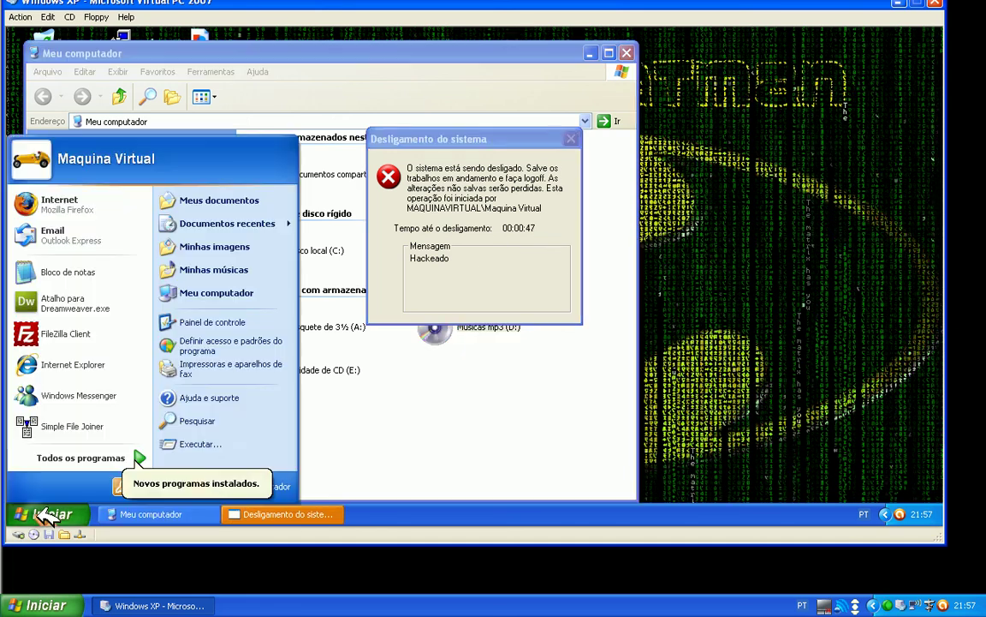
pyautogui.click(220, 443)
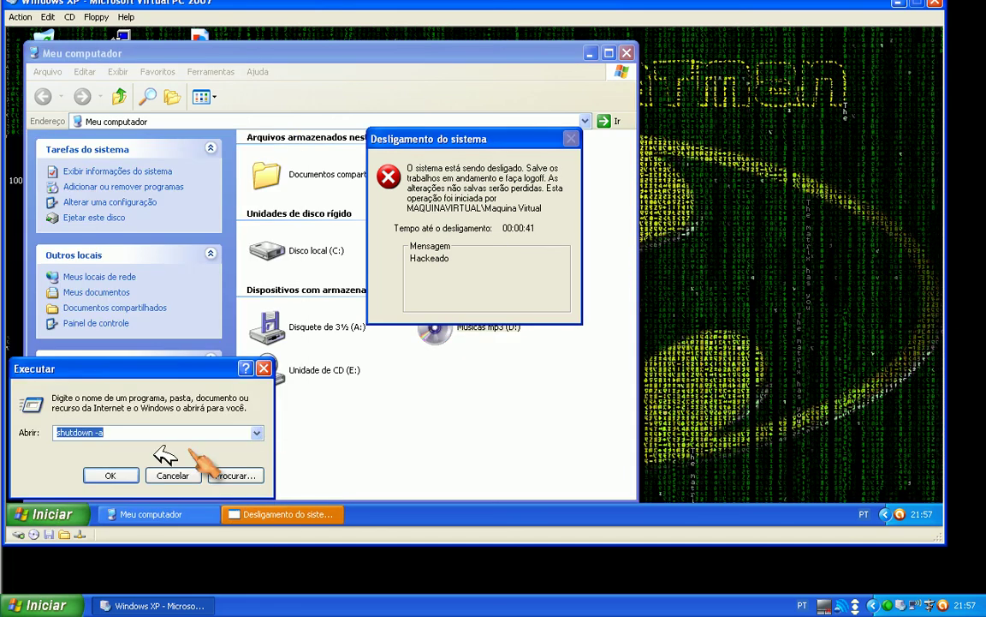
pyautogui.click(124, 476)
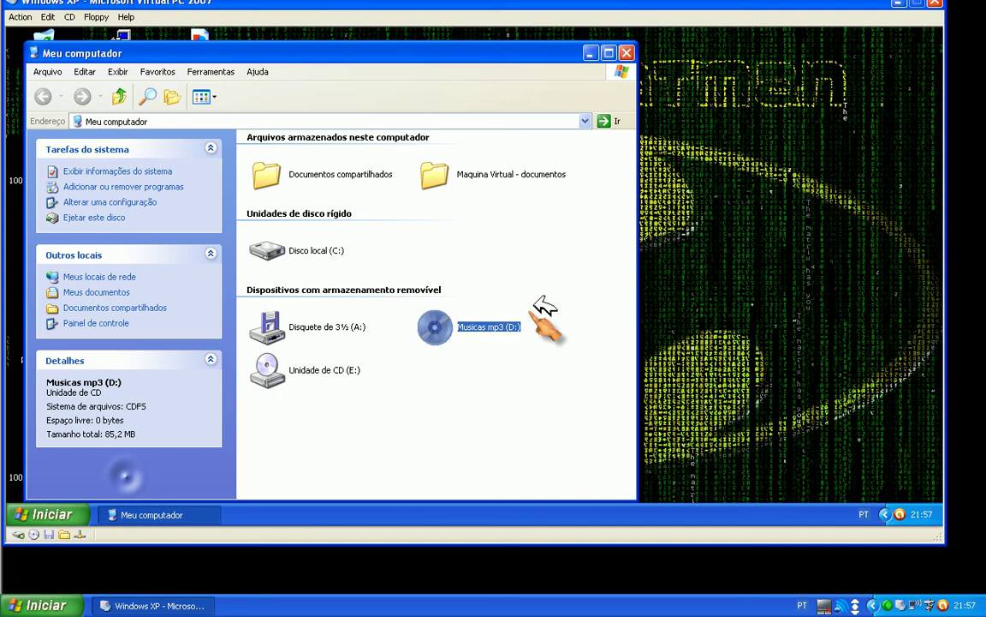
# Explore the Musicas mp3 (D:) disc without autorun, view its files in a maximized window, and close it
pyautogui.rightClick(439, 328)
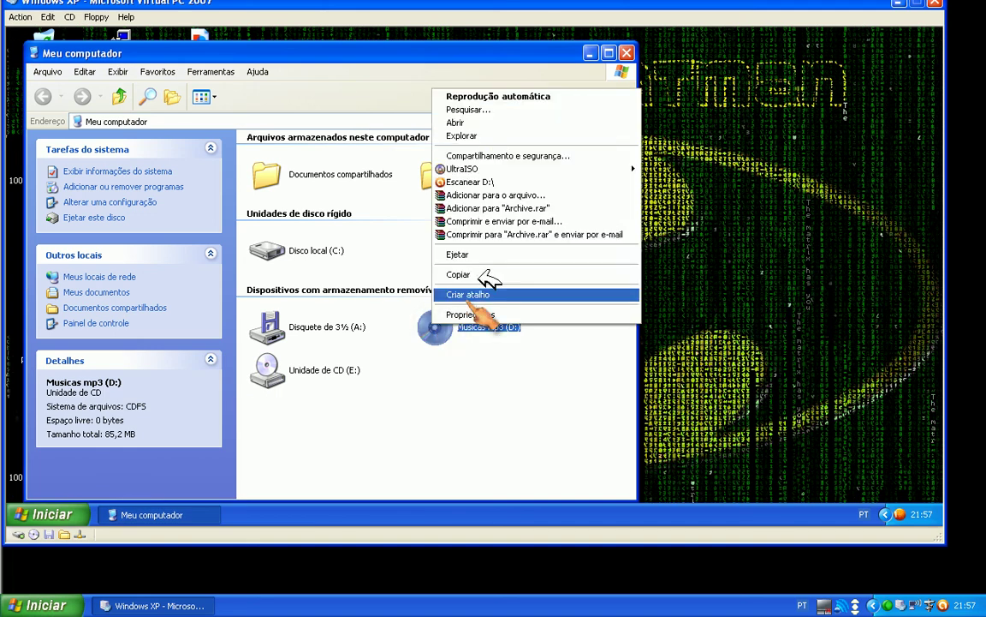
pyautogui.click(496, 133)
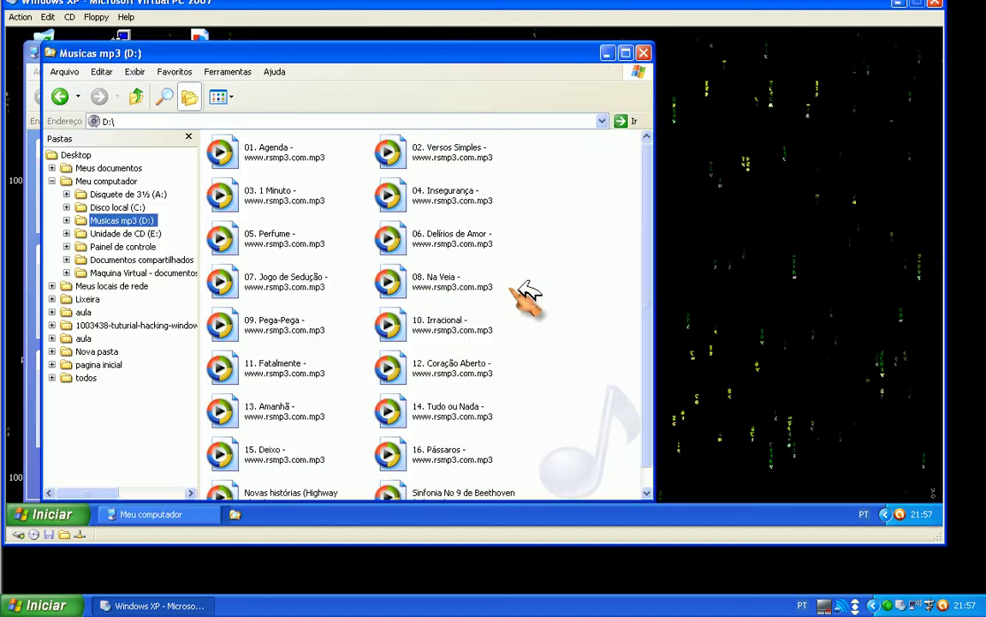
pyautogui.click(627, 54)
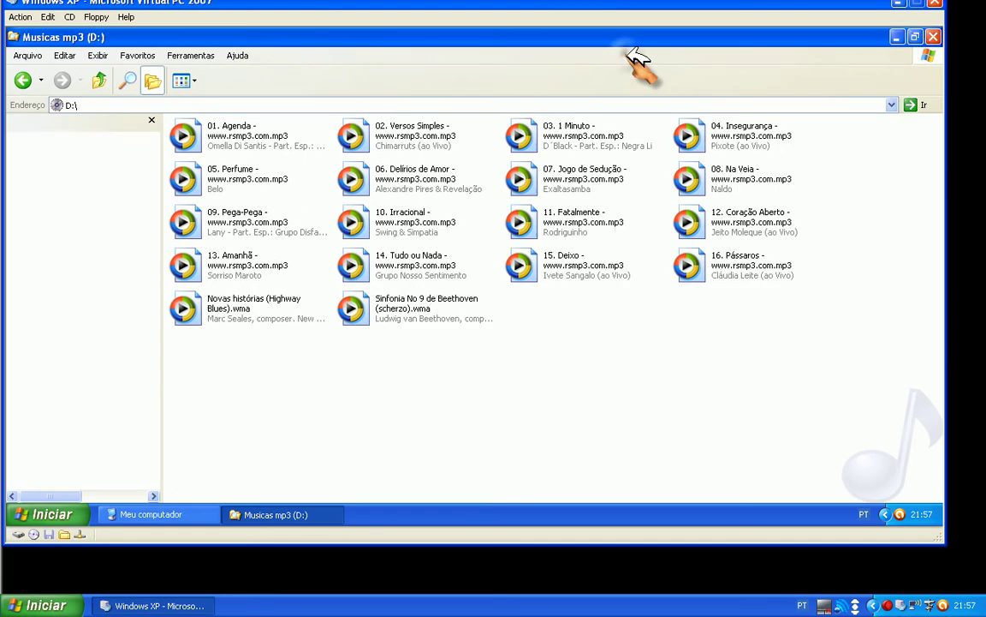
pyautogui.click(936, 36)
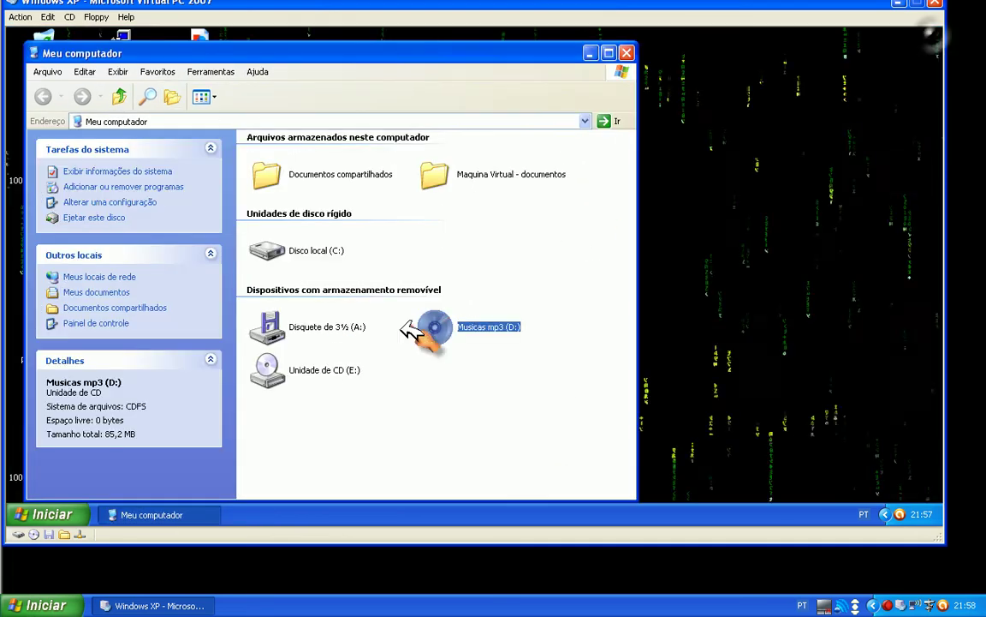
# Launch Reprodução automática on the Musicas mp3 (D:) disc and minimize Meu computador
pyautogui.rightClick(447, 323)
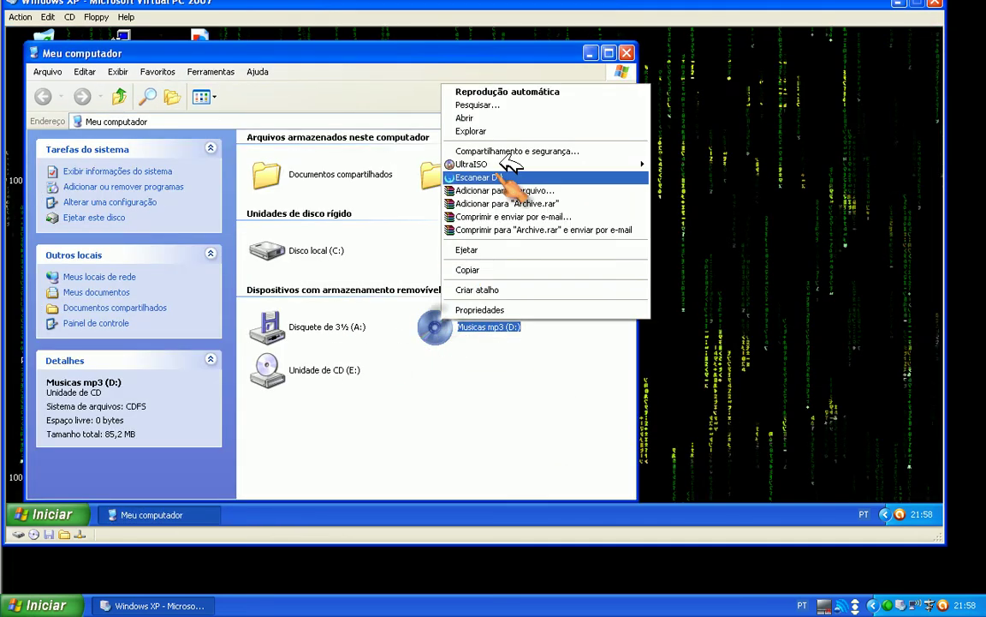
pyautogui.click(527, 90)
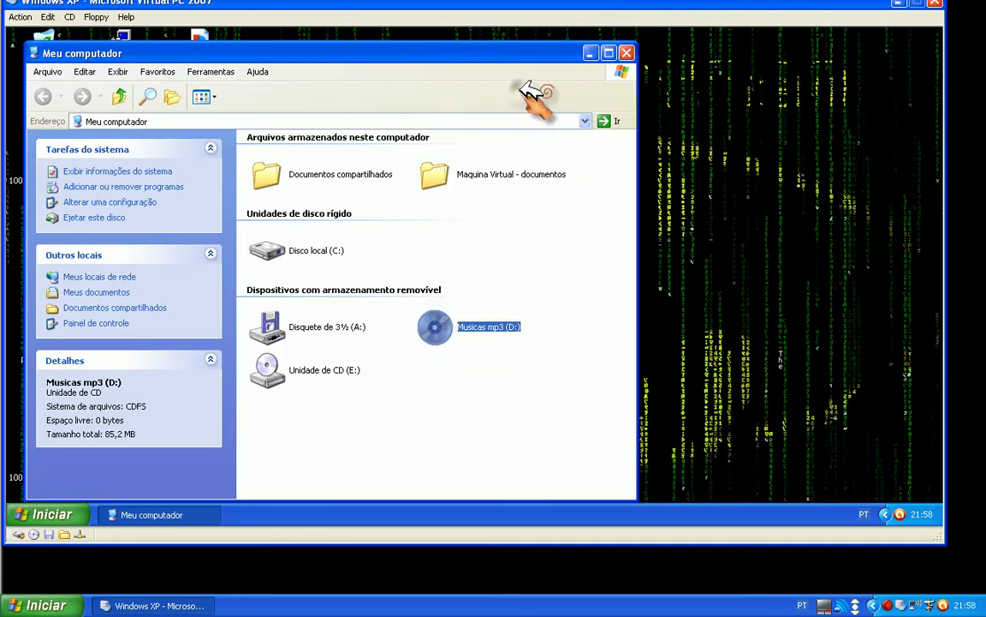
pyautogui.click(590, 53)
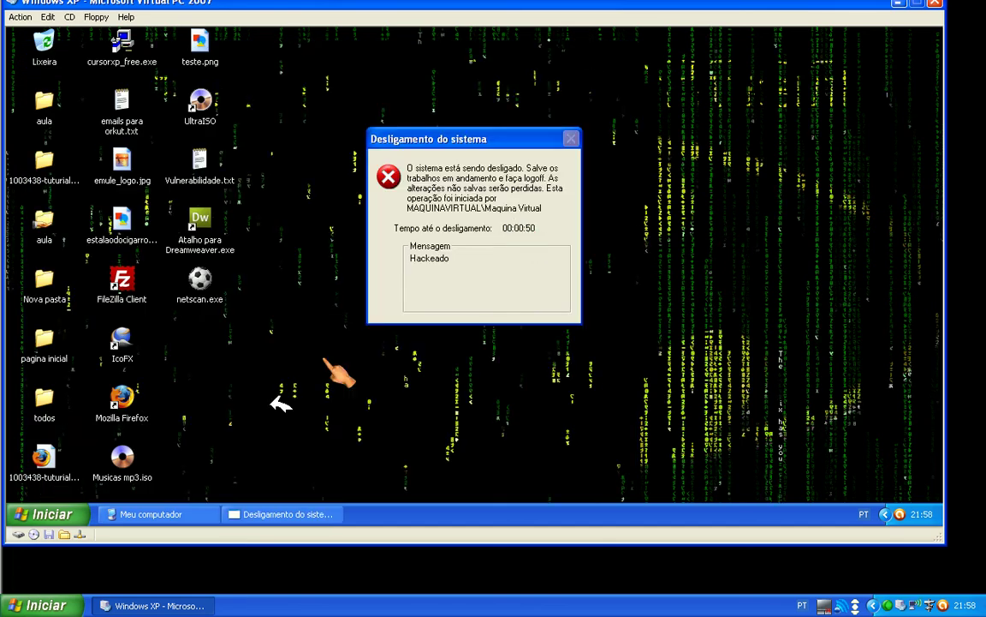
# Run "shutdown -a" to cancel the countdown started by the disc's automatic playback
pyautogui.click(84, 512)
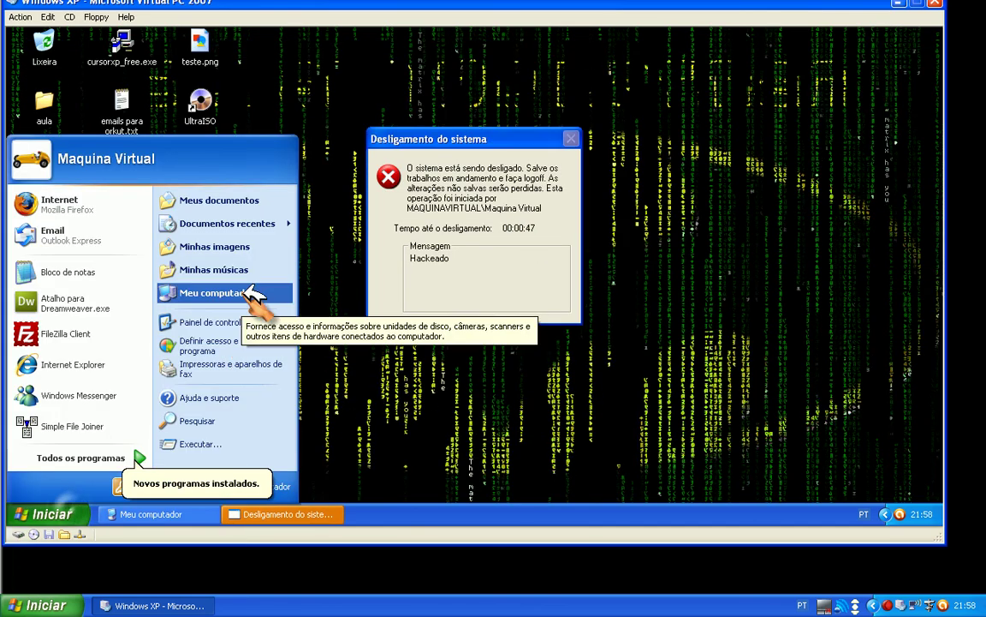
pyautogui.click(227, 442)
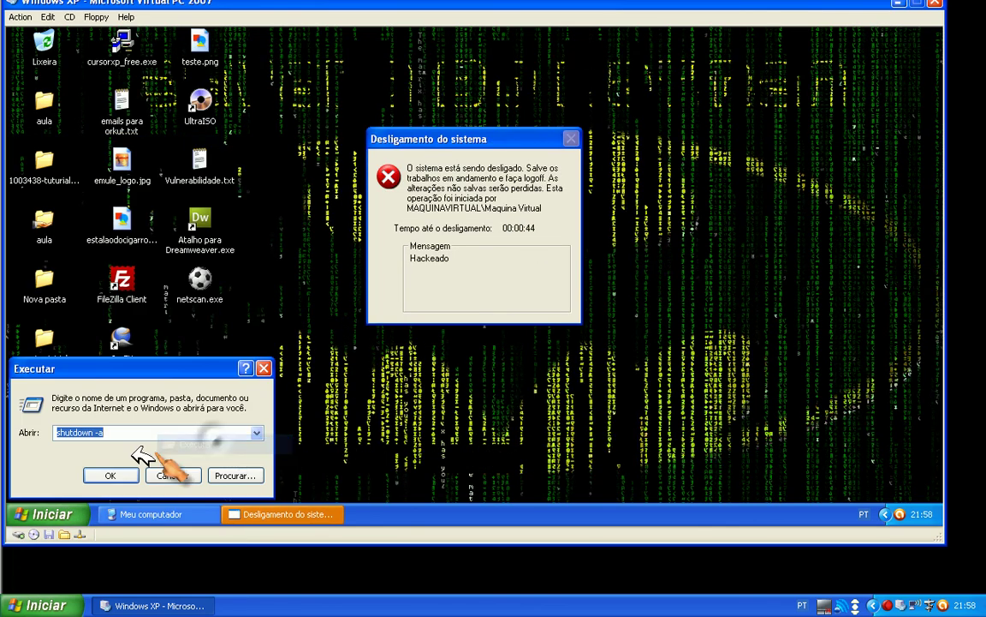
pyautogui.click(116, 475)
pyautogui.click(84, 512)
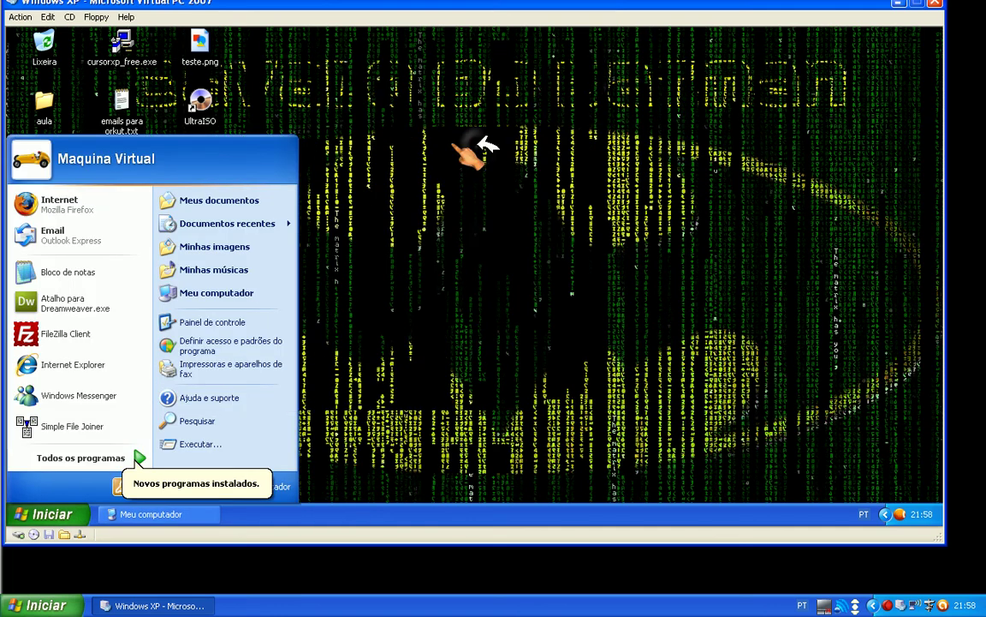
pyautogui.click(525, 202)
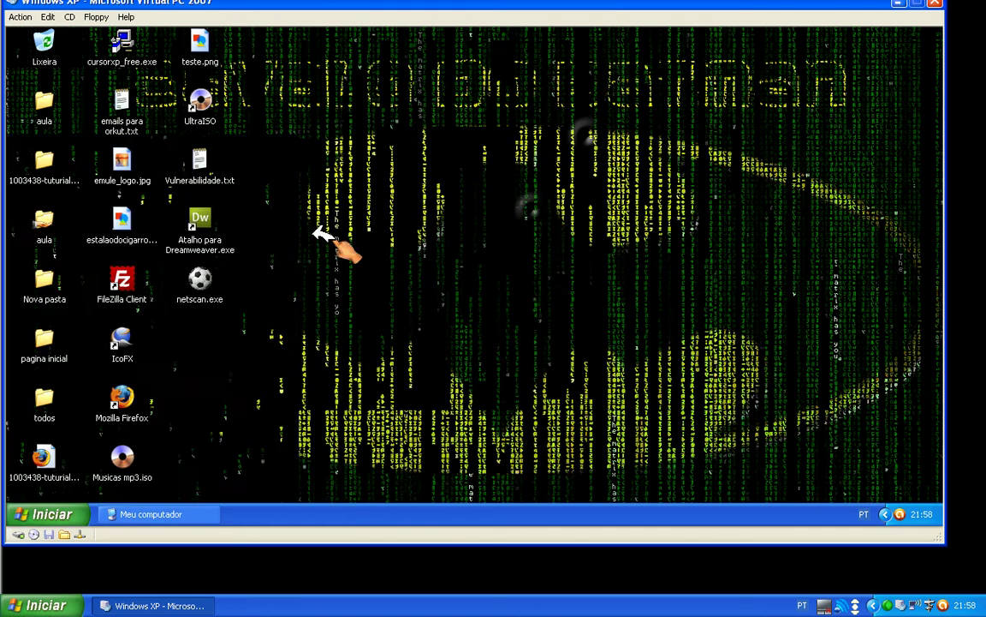
# Check the contents of the autoexecutavel folder inside the desktop's aula folder twice, closing the window each time
pyautogui.doubleClick(43, 101)
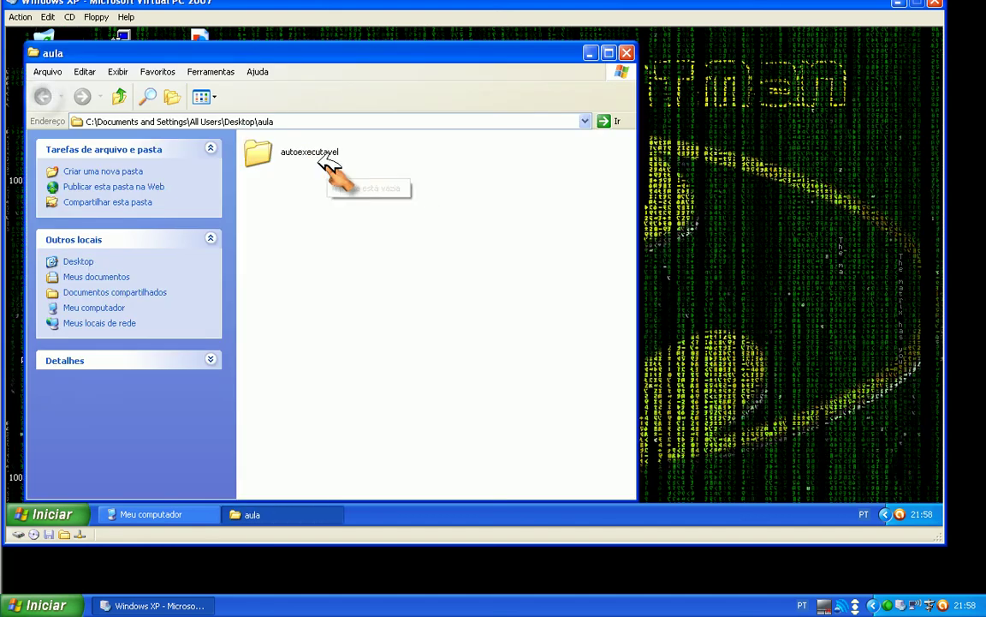
pyautogui.doubleClick(272, 155)
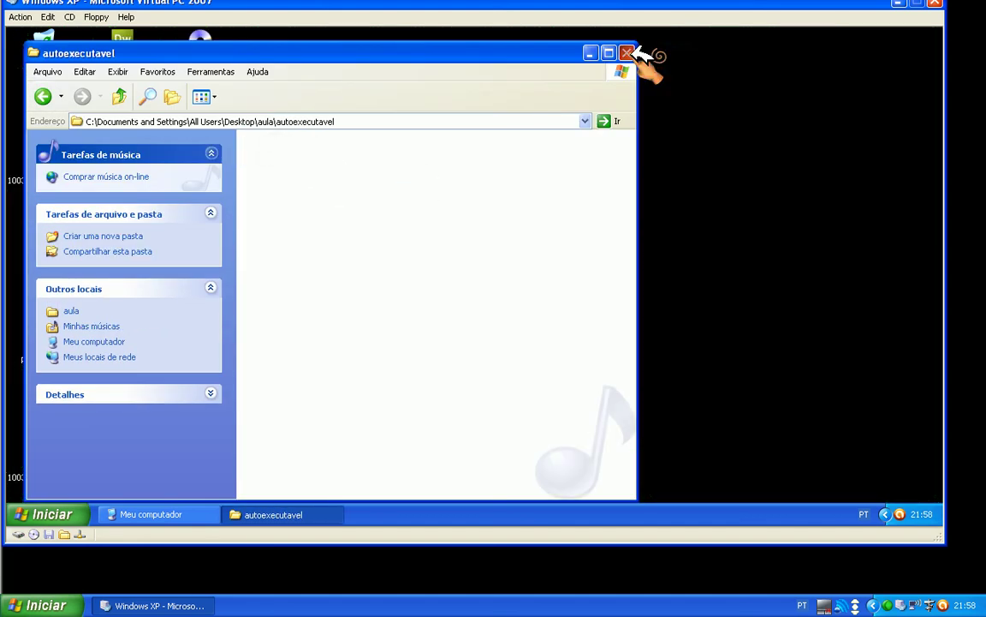
pyautogui.click(629, 53)
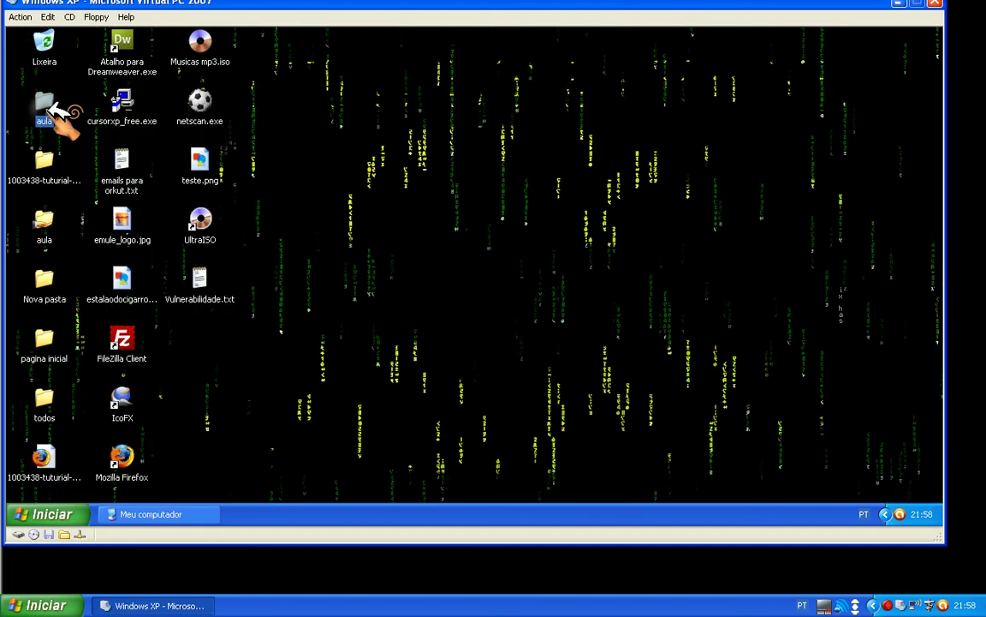
pyautogui.doubleClick(47, 105)
pyautogui.doubleClick(289, 141)
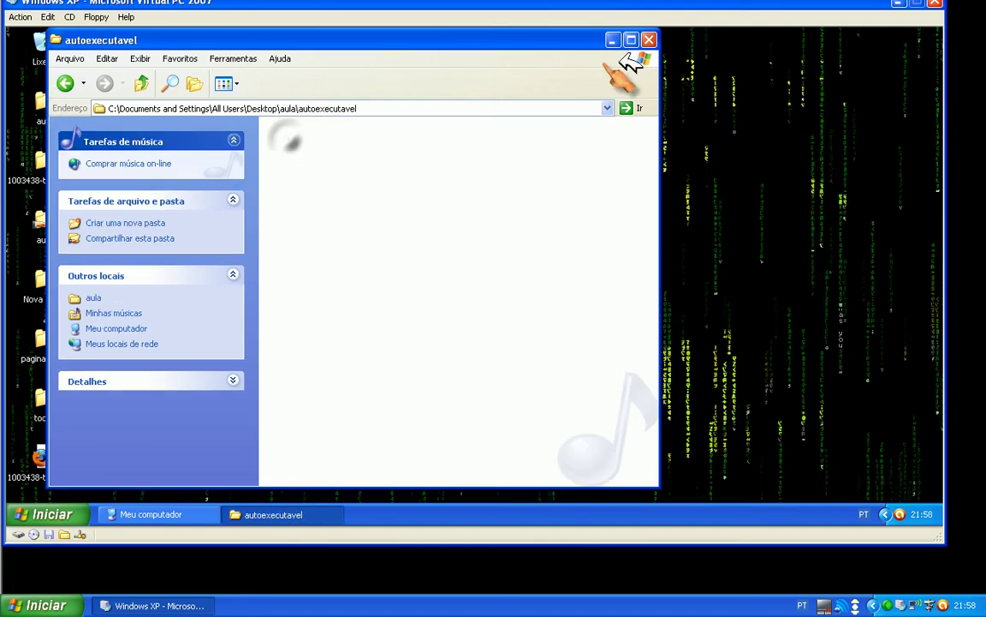
pyautogui.click(649, 41)
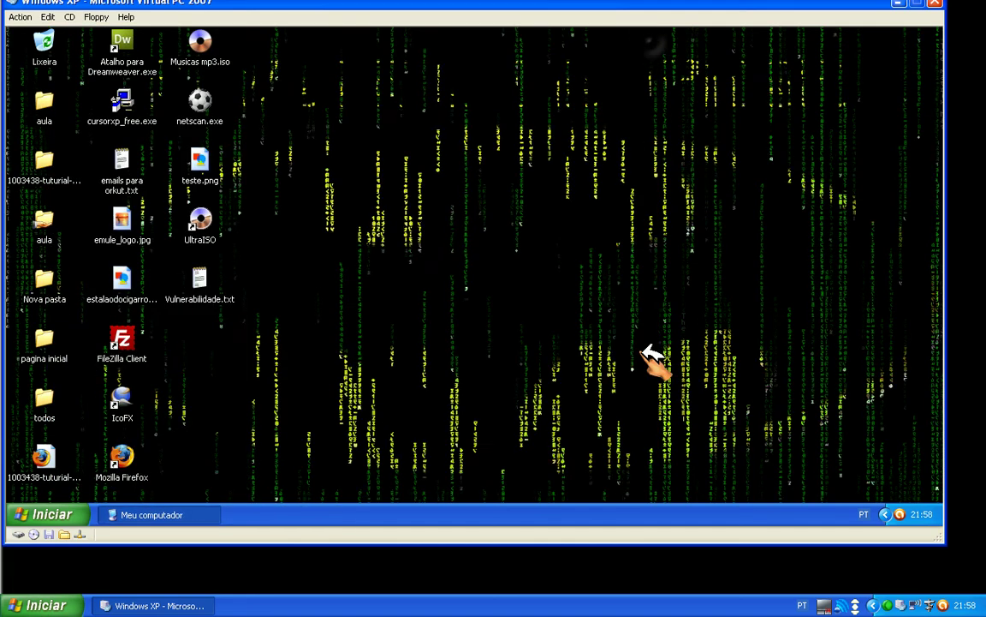
# Reveal the hidden notification icons in the virtual machine
pyautogui.rightClick(664, 392)
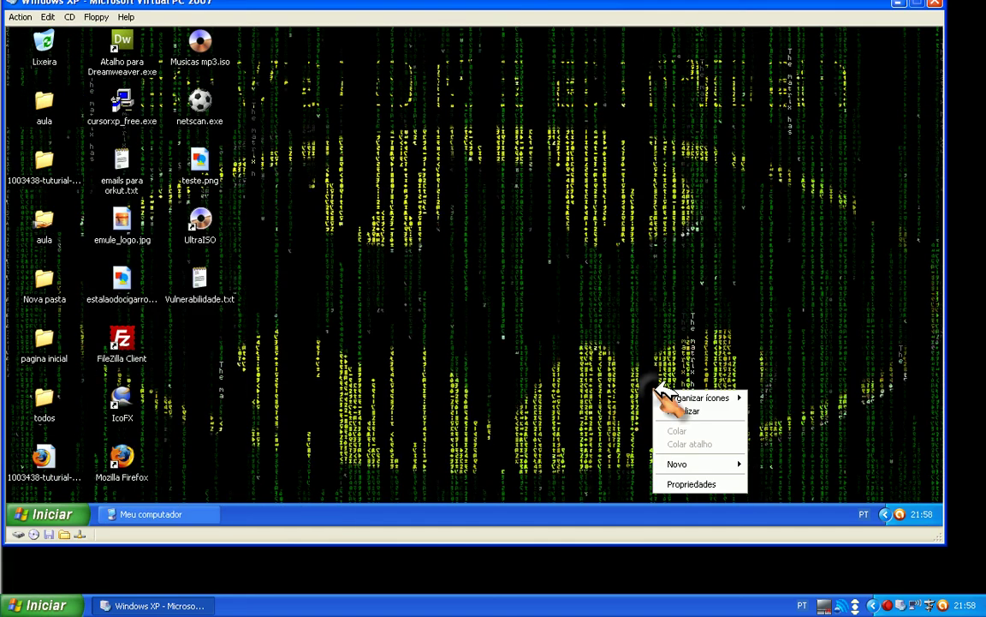
pyautogui.click(886, 513)
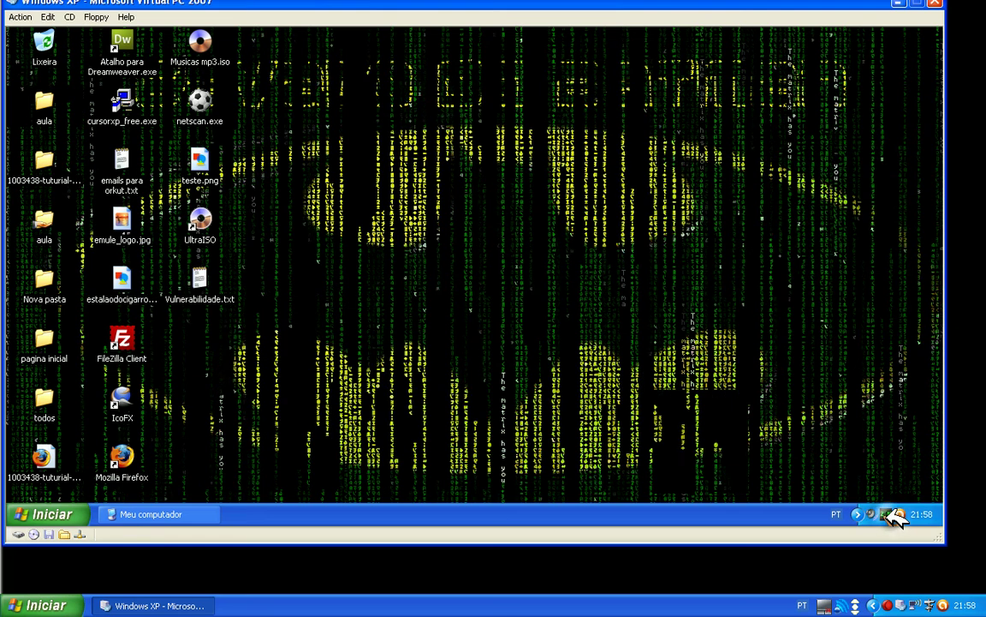